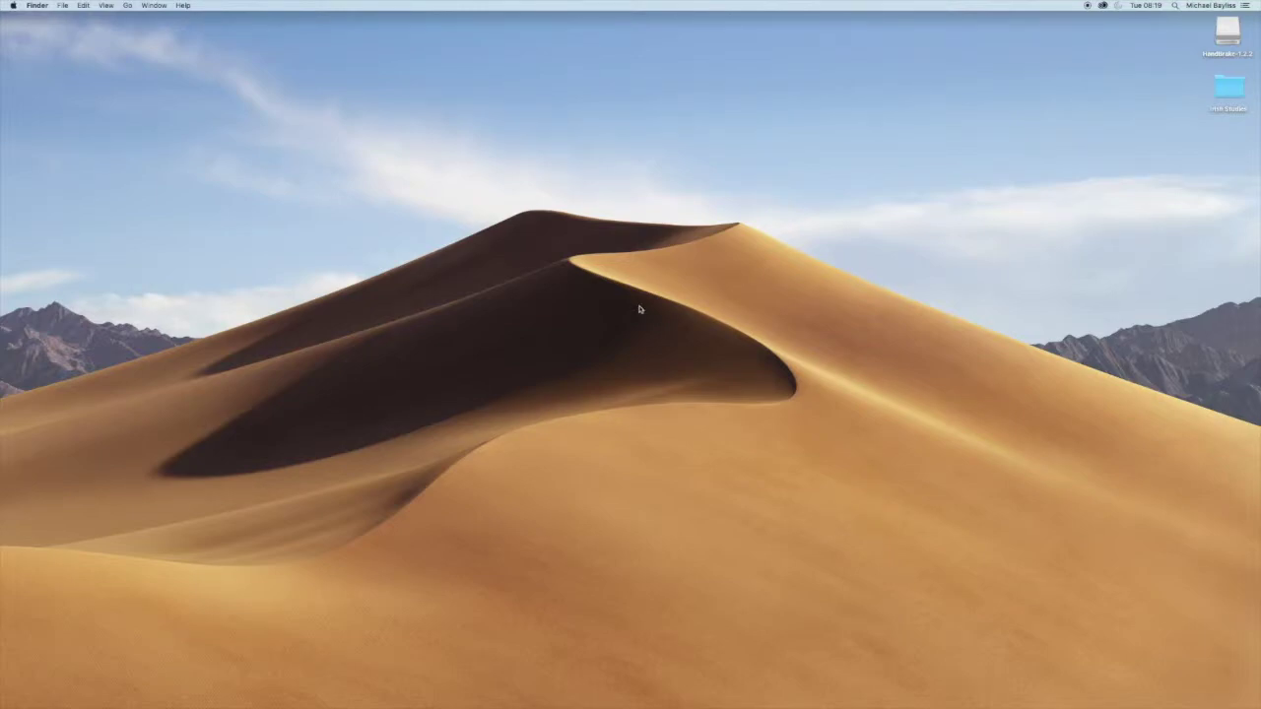
Launch HandBrake from the Dock and allow the downloaded app to open.
{"action": "mouse_move", "coordinate": [686, 694]}
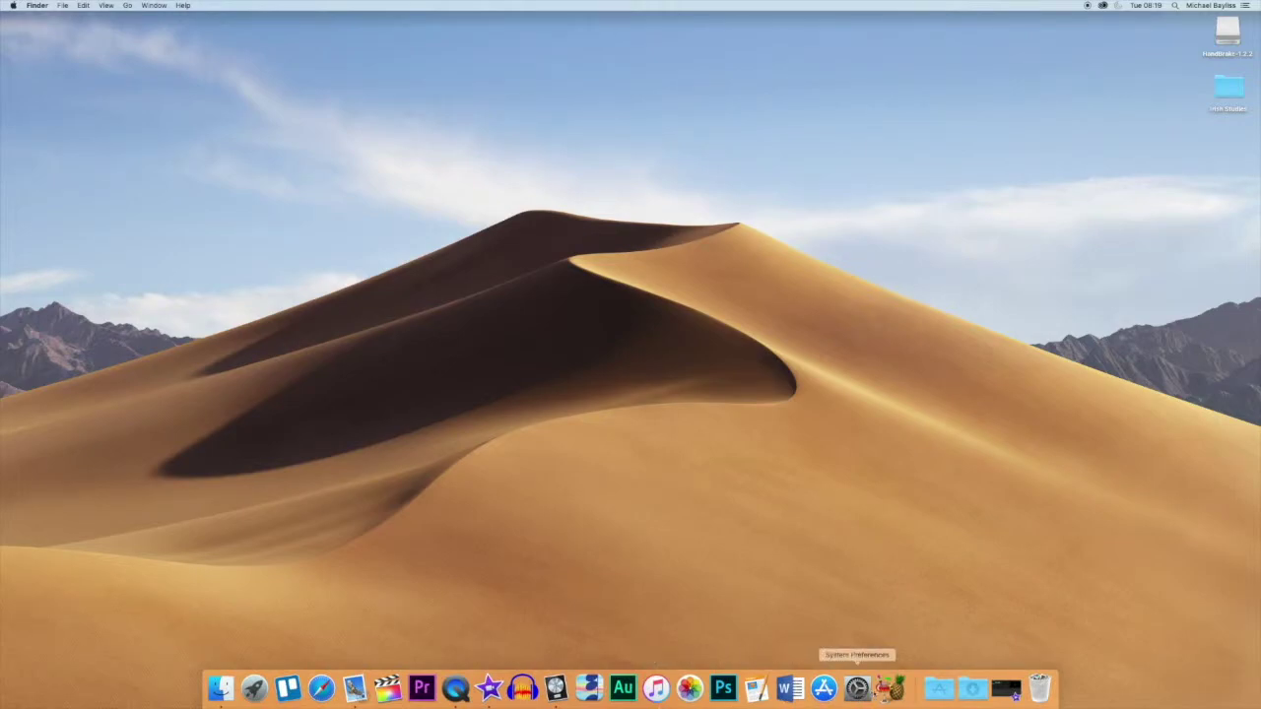
{"action": "left_click", "coordinate": [889, 687]}
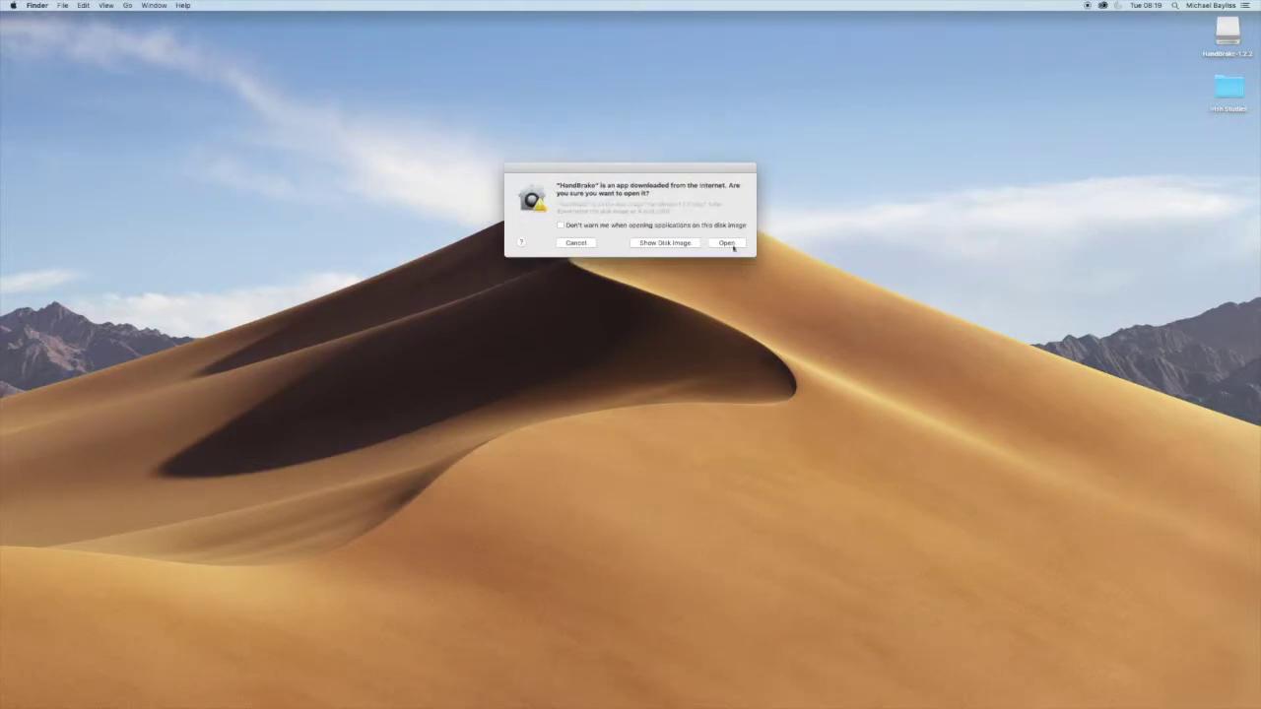
{"action": "left_click", "coordinate": [733, 247]}
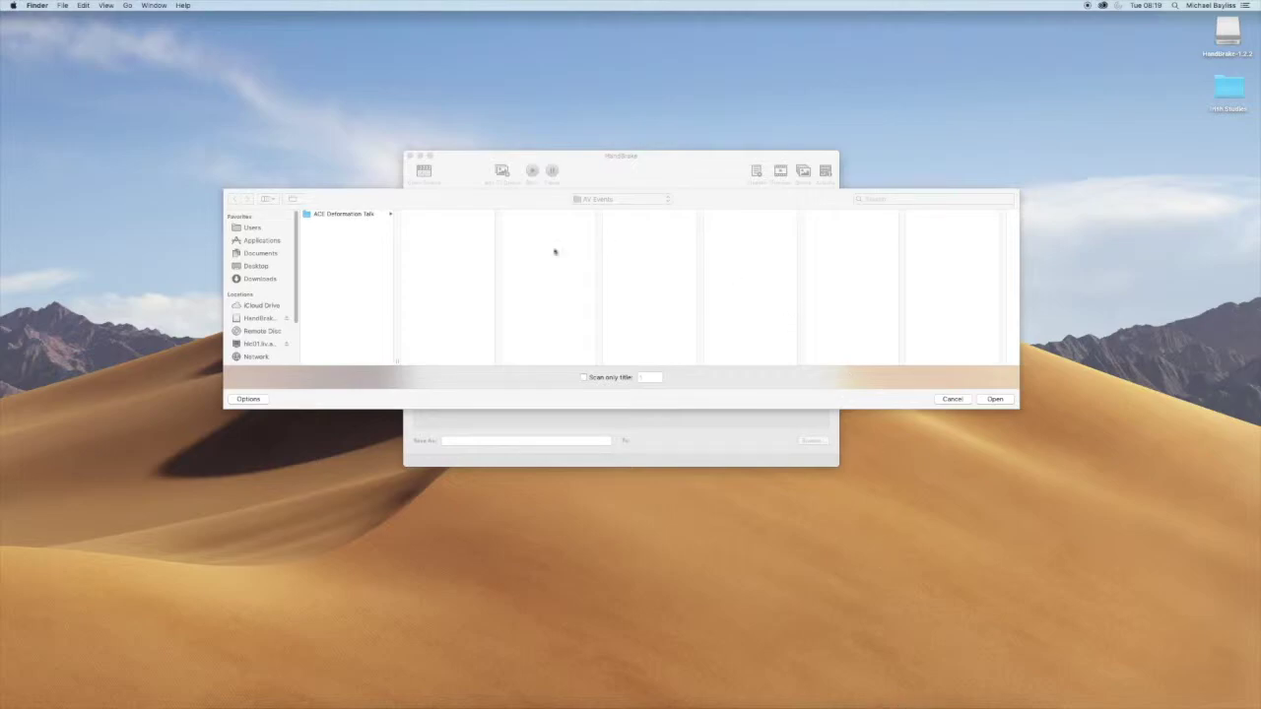
Load the lecture MP4 from ACE Deformation Talk > Completed as the source video.
{"action": "left_click", "coordinate": [357, 216]}
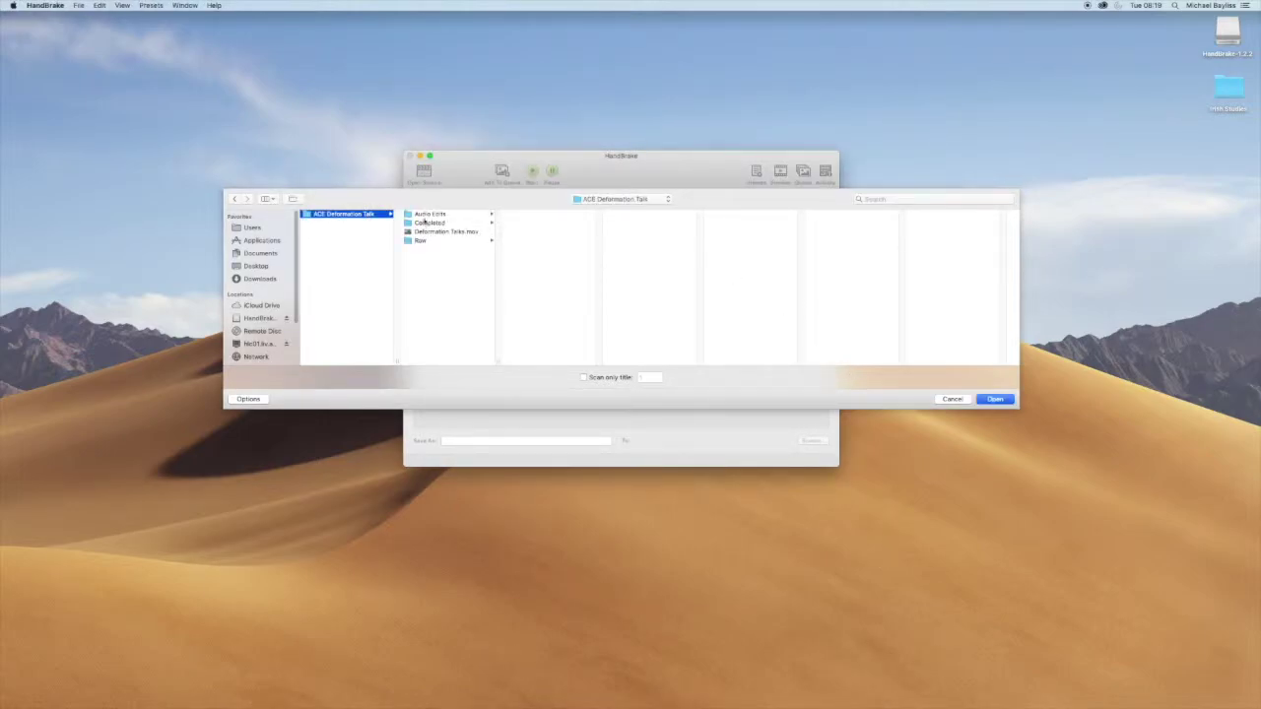
{"action": "left_click", "coordinate": [428, 224]}
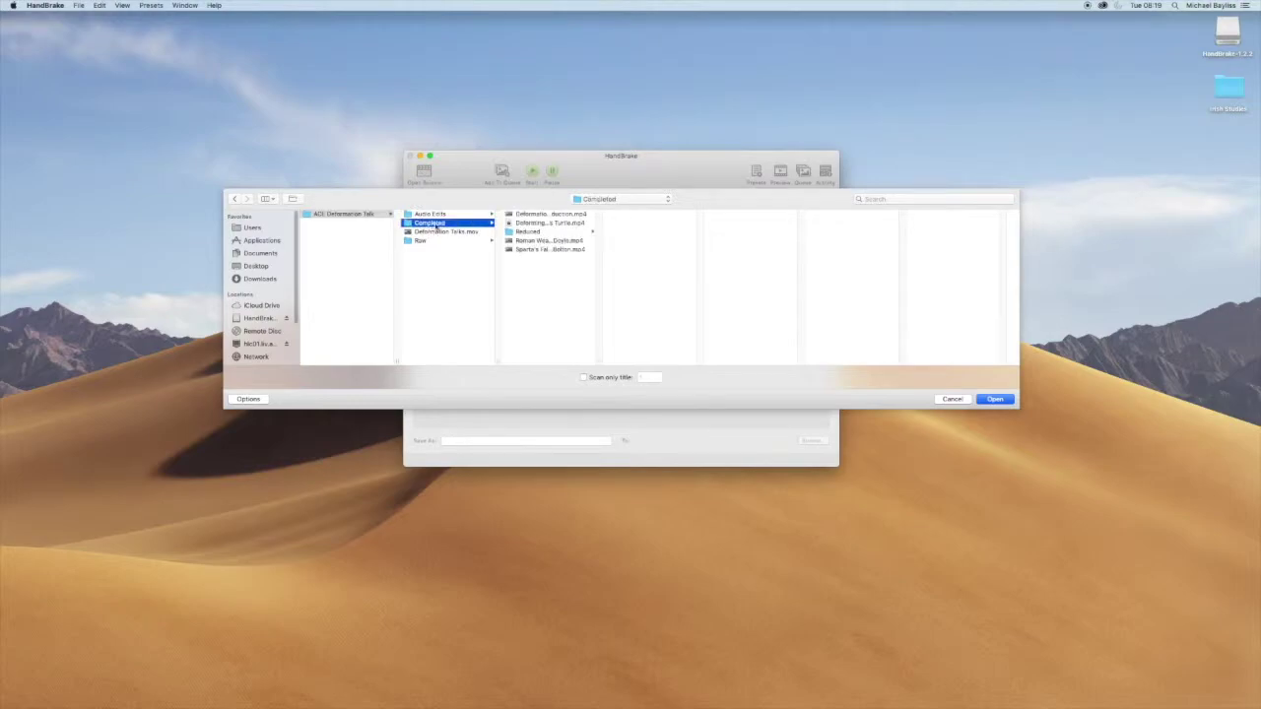
{"action": "left_click", "coordinate": [572, 224]}
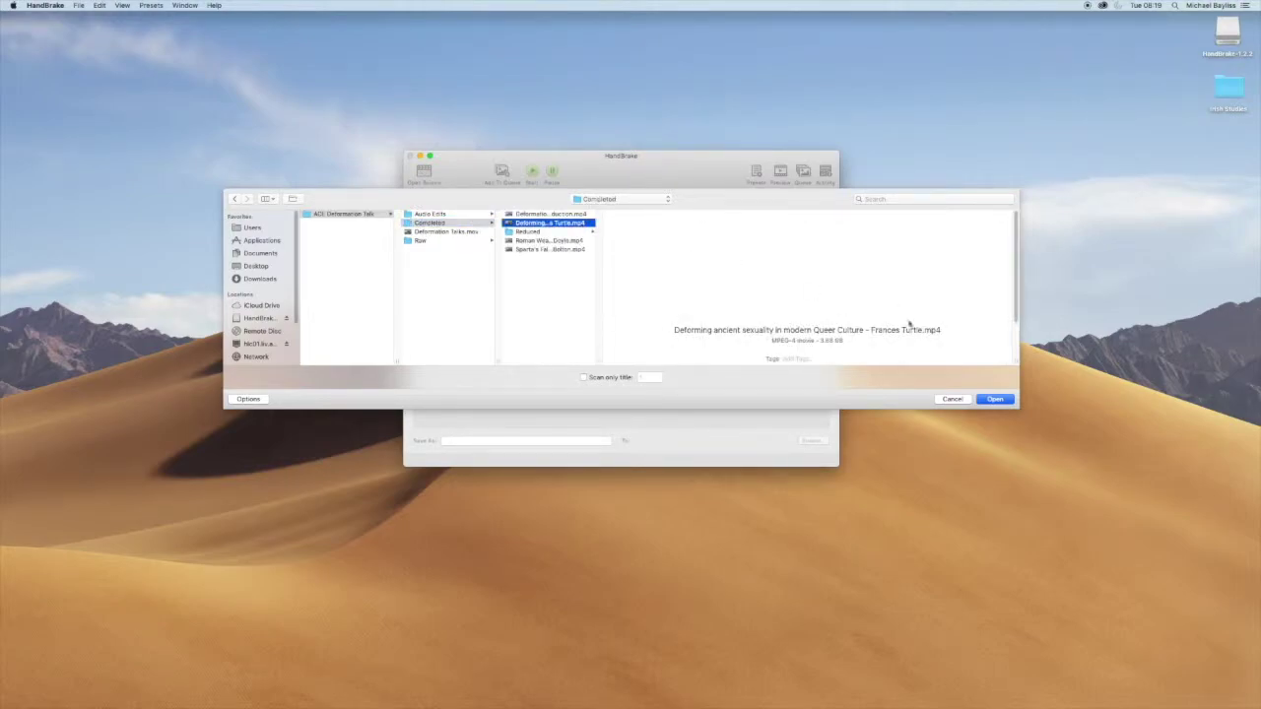
{"action": "left_click", "coordinate": [982, 400]}
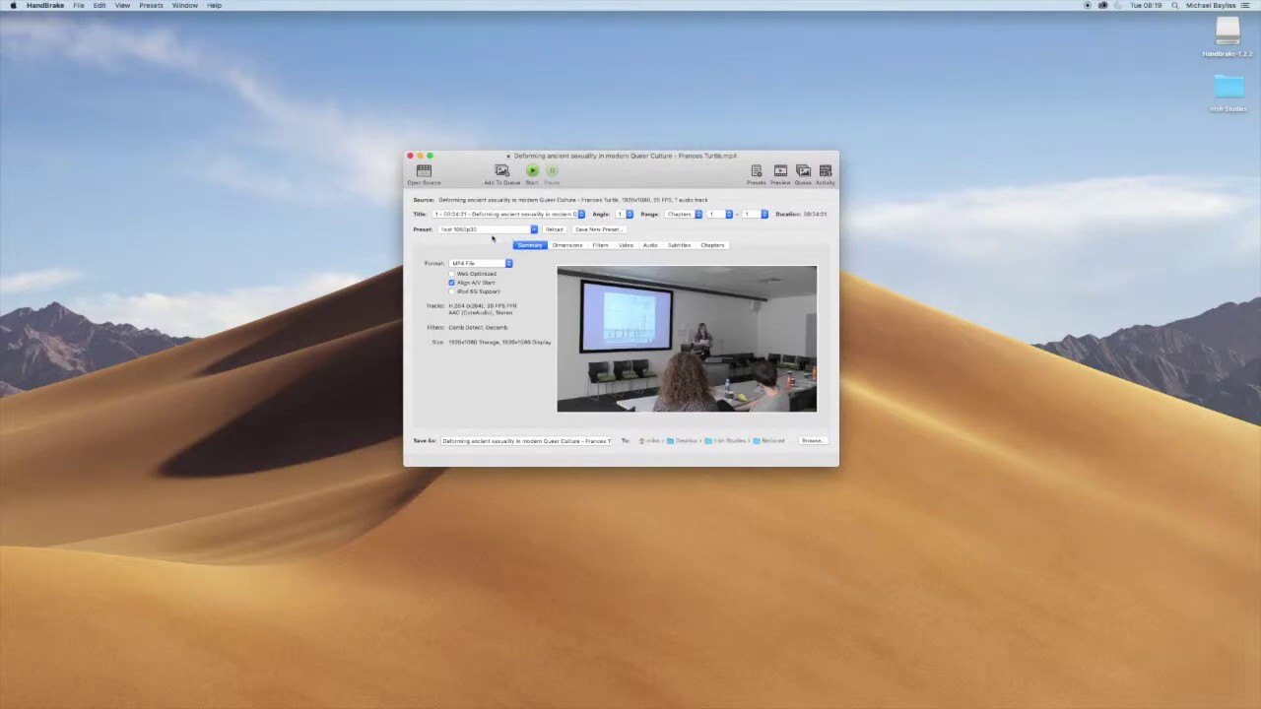
Keep the Fast 1080p30 preset and lower Constant Quality to RF 20 on the Video tab.
{"action": "left_click", "coordinate": [494, 230]}
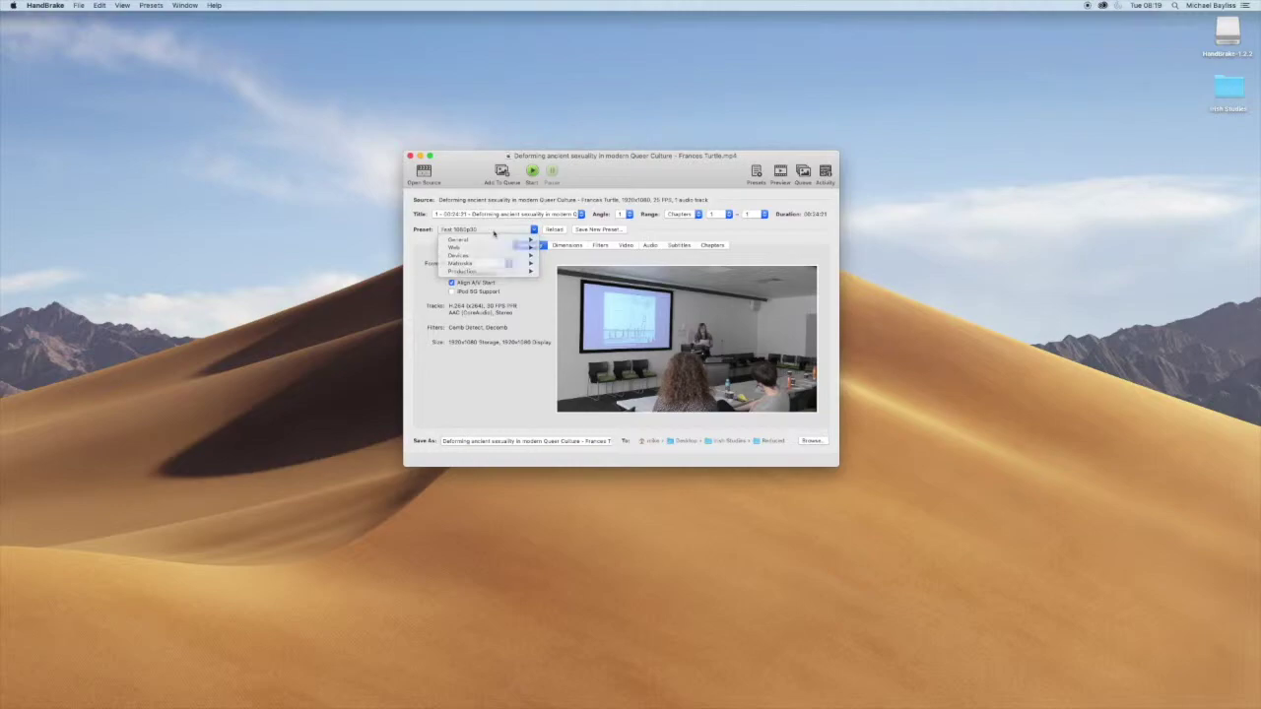
{"action": "left_click", "coordinate": [537, 237]}
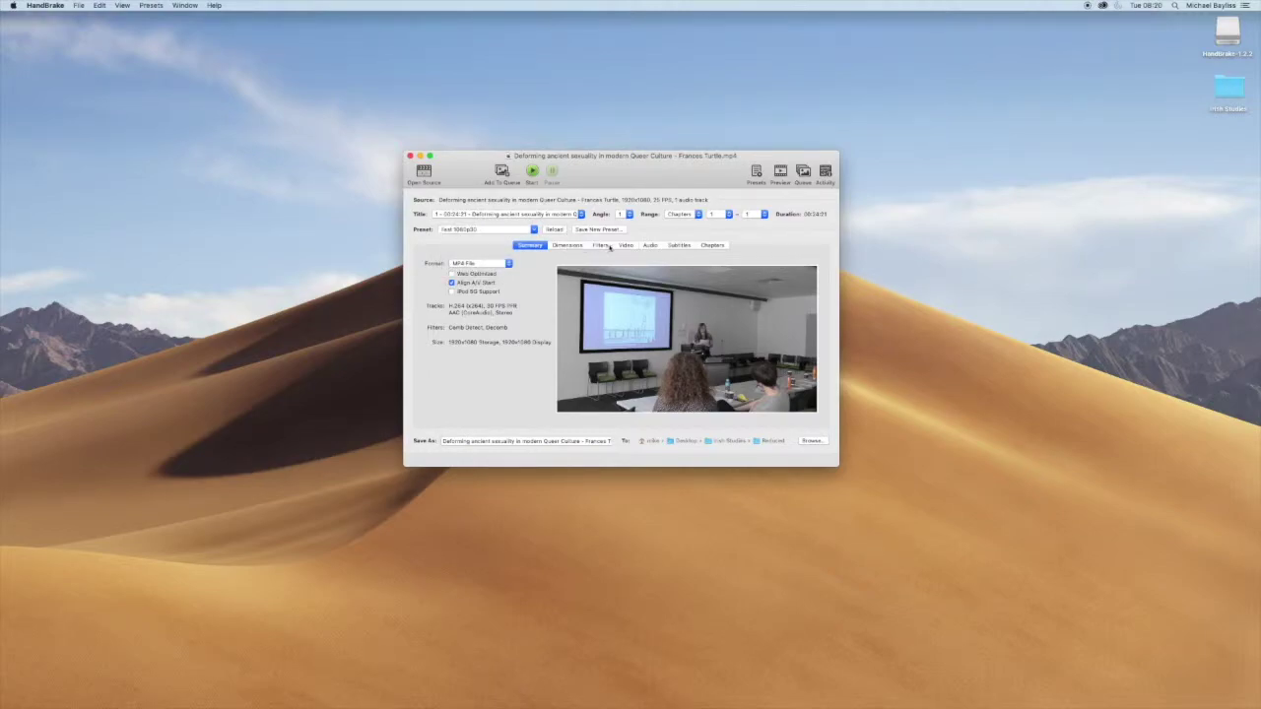
{"action": "left_click", "coordinate": [623, 247]}
{"action": "left_click", "coordinate": [702, 276]}
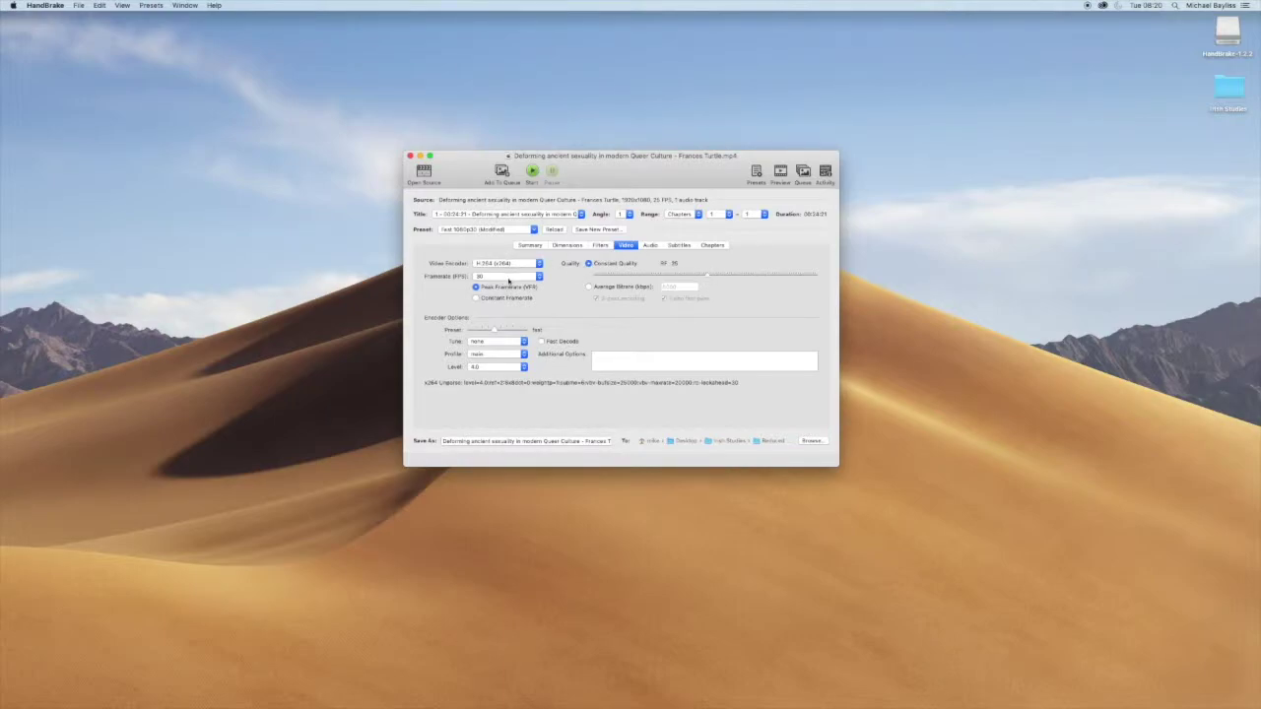
Set the output framerate to 30 fps.
{"action": "left_click", "coordinate": [507, 278]}
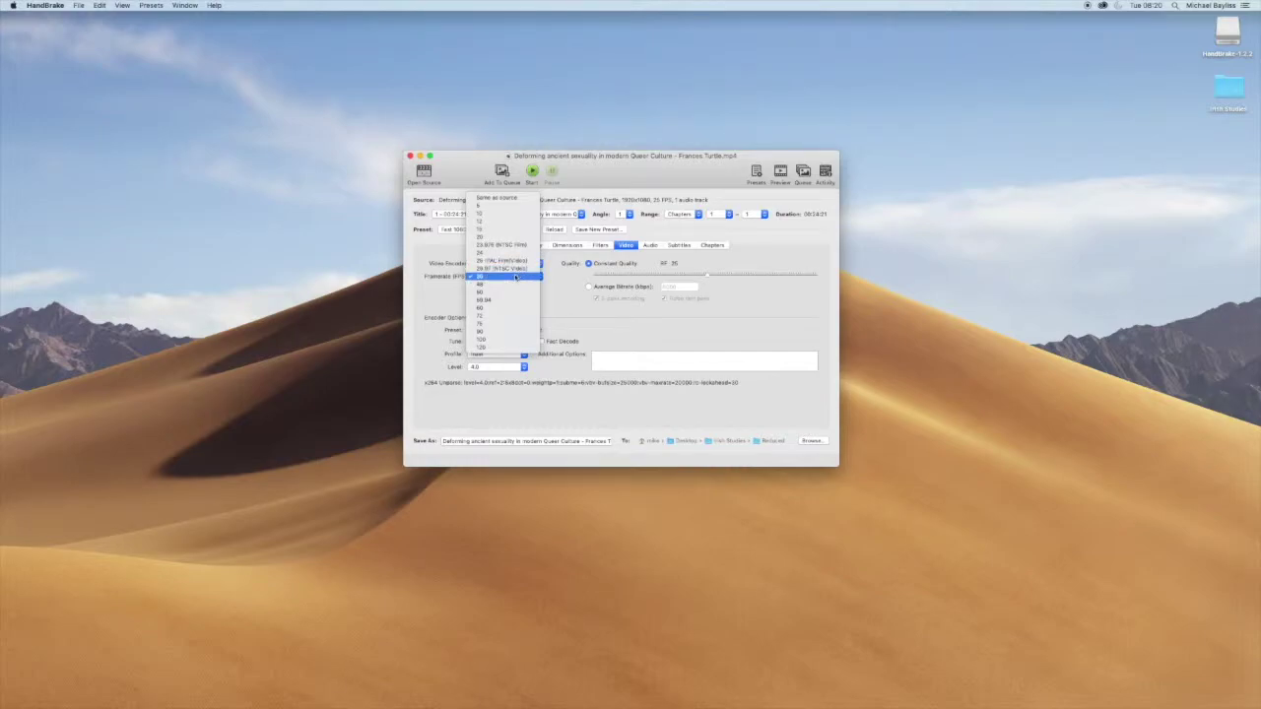
{"action": "left_click", "coordinate": [514, 277]}
{"action": "left_click", "coordinate": [501, 278]}
{"action": "left_click", "coordinate": [528, 278]}
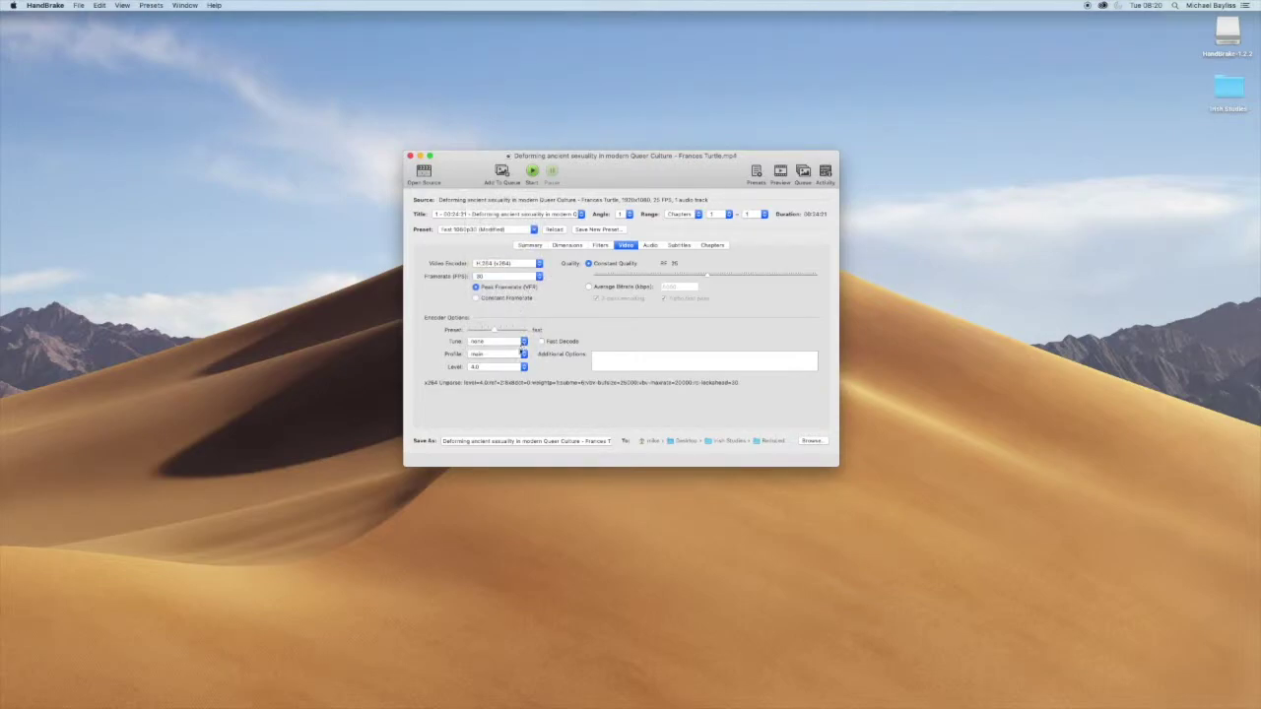
Save the output to Documents > AV Events > ACE Deformation Talk > Completed > Reduced and start encoding.
{"action": "left_click", "coordinate": [811, 441]}
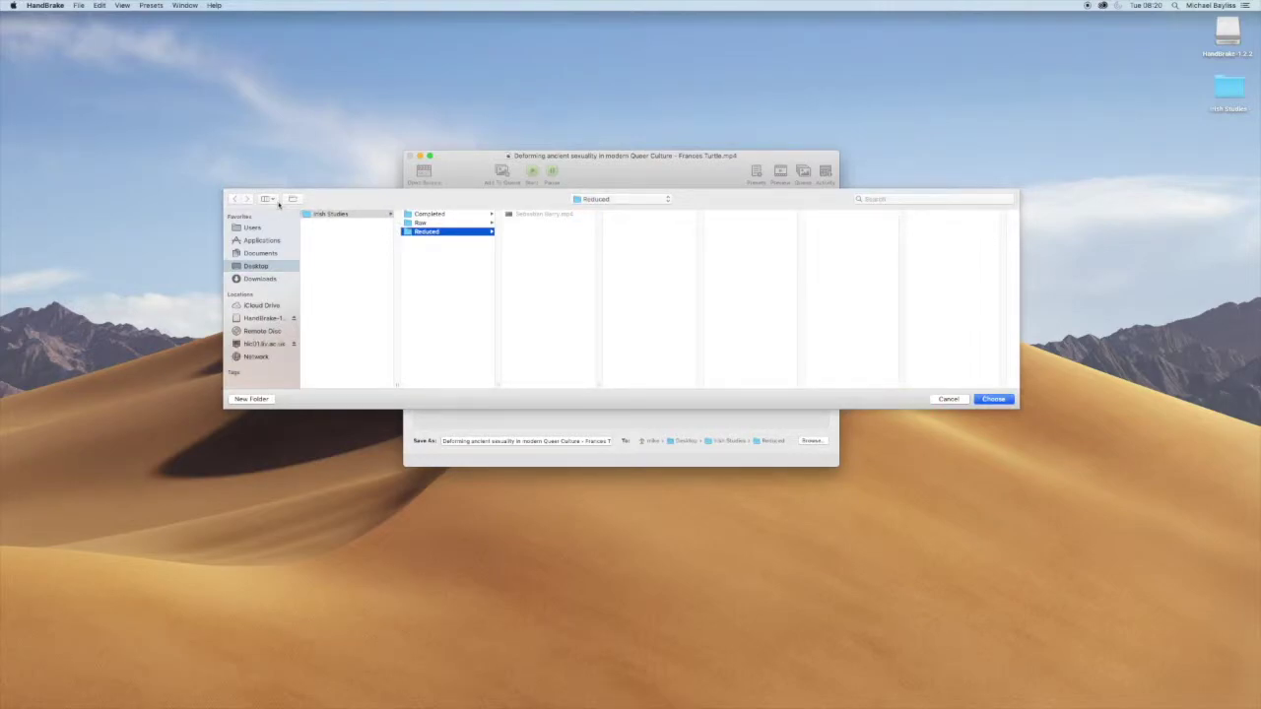
{"action": "left_click", "coordinate": [264, 253]}
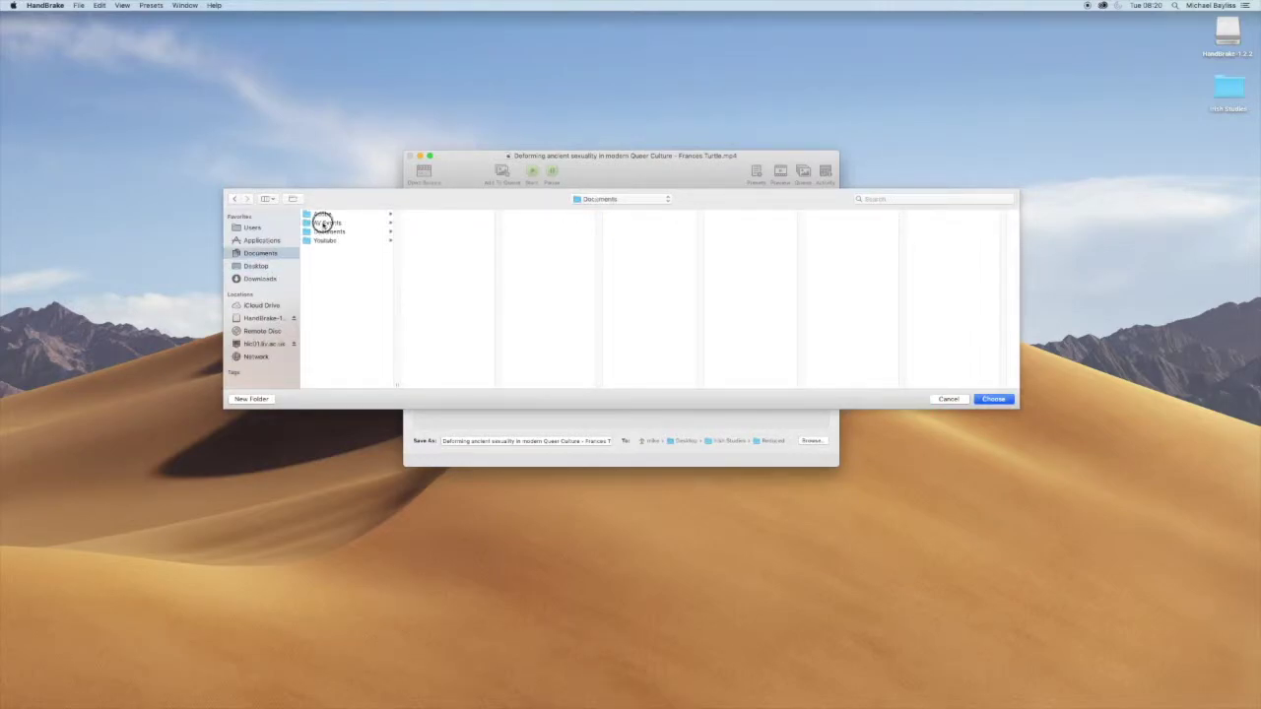
{"action": "left_click", "coordinate": [327, 223]}
{"action": "left_click", "coordinate": [419, 215]}
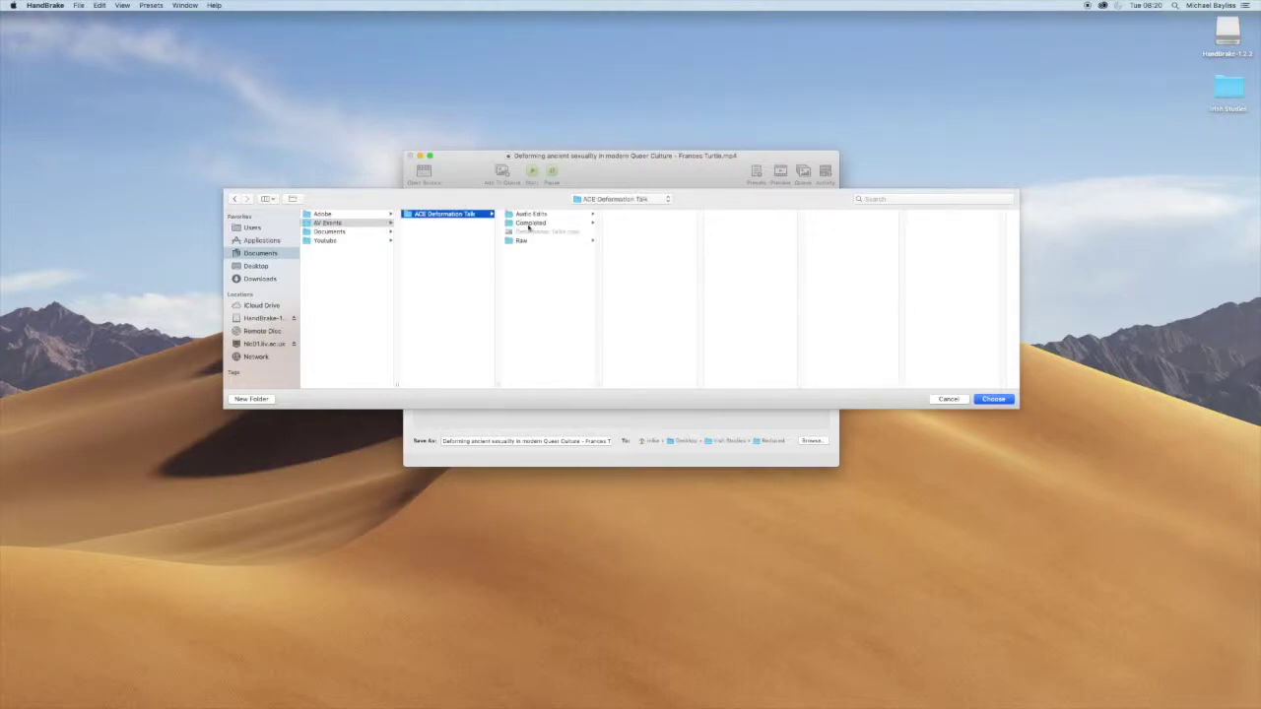
{"action": "left_click", "coordinate": [530, 225]}
{"action": "left_click", "coordinate": [641, 231]}
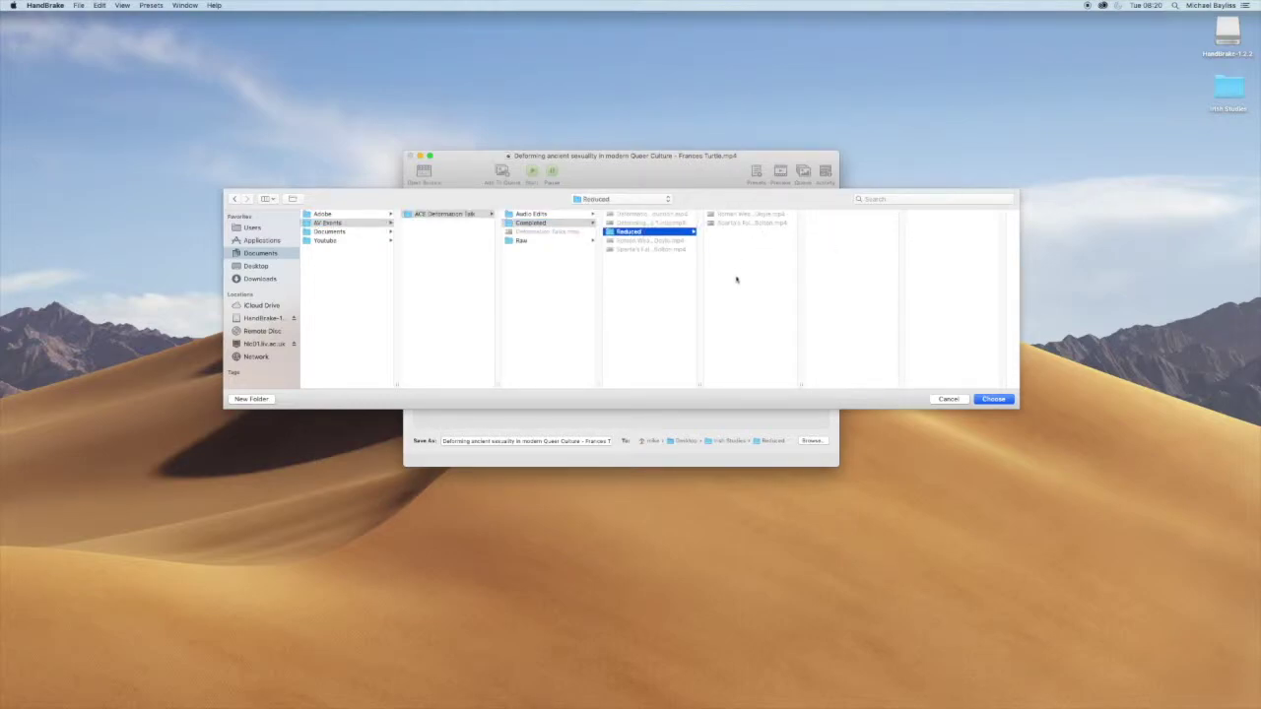
{"action": "left_click", "coordinate": [997, 399]}
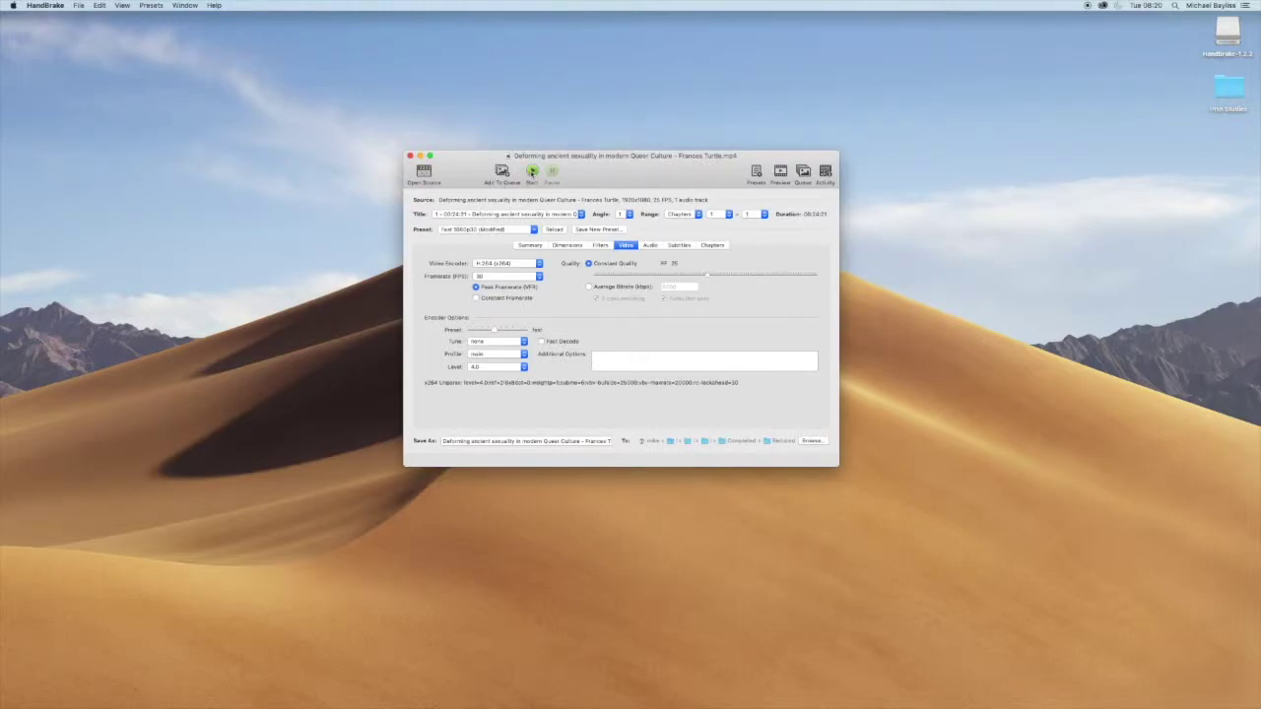
{"action": "left_click", "coordinate": [531, 173]}
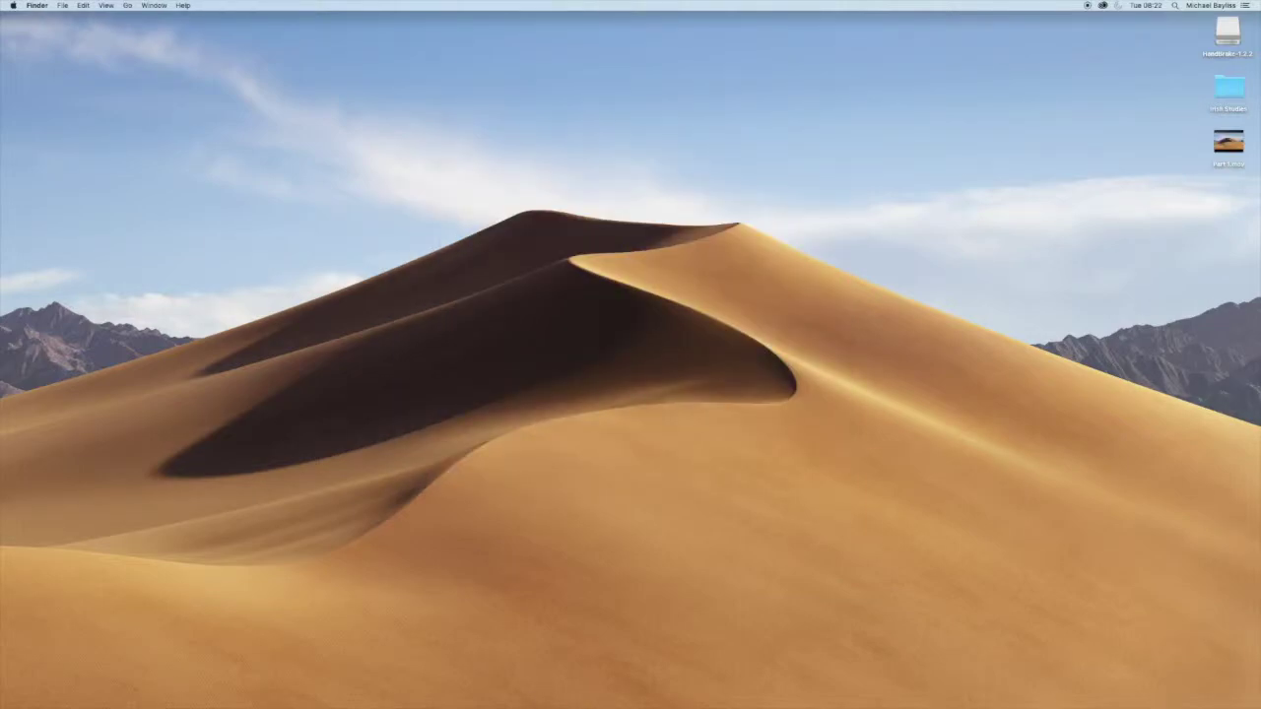
In a new Finder window, go to Documents > AV Events > ACE Deformation Talk > Completed.
{"action": "mouse_move", "coordinate": [404, 702]}
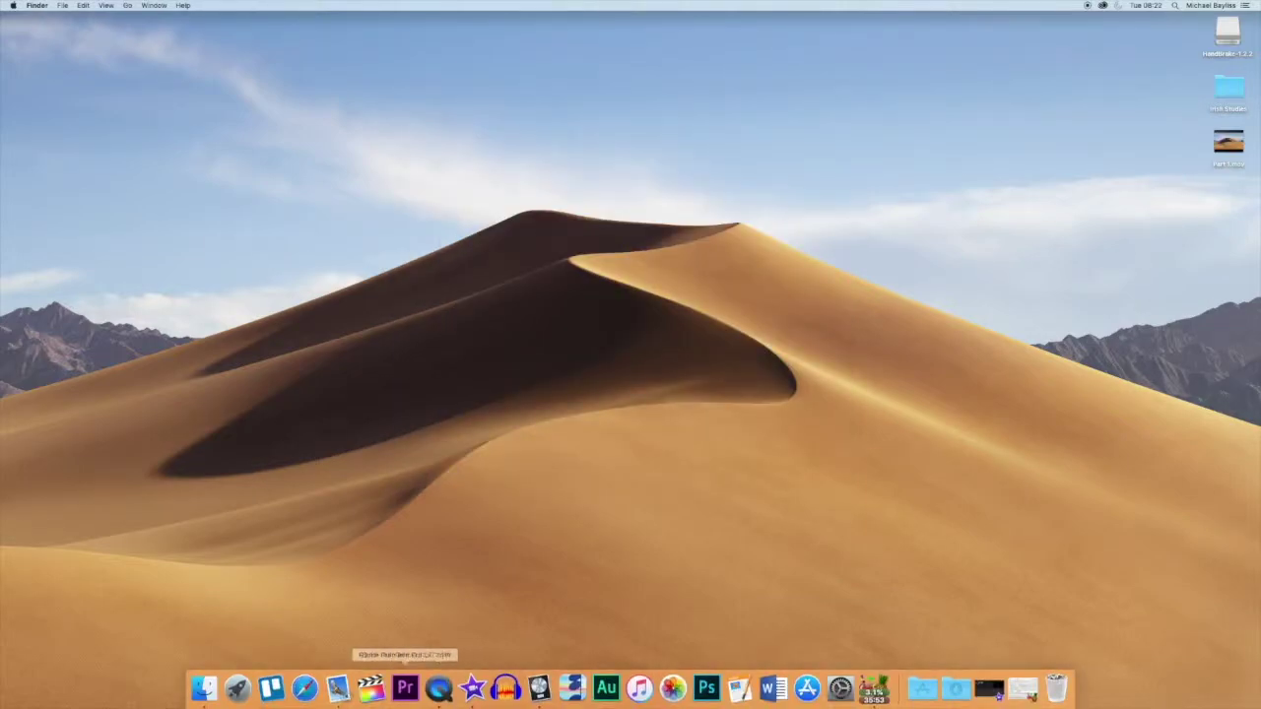
{"action": "left_click", "coordinate": [207, 692]}
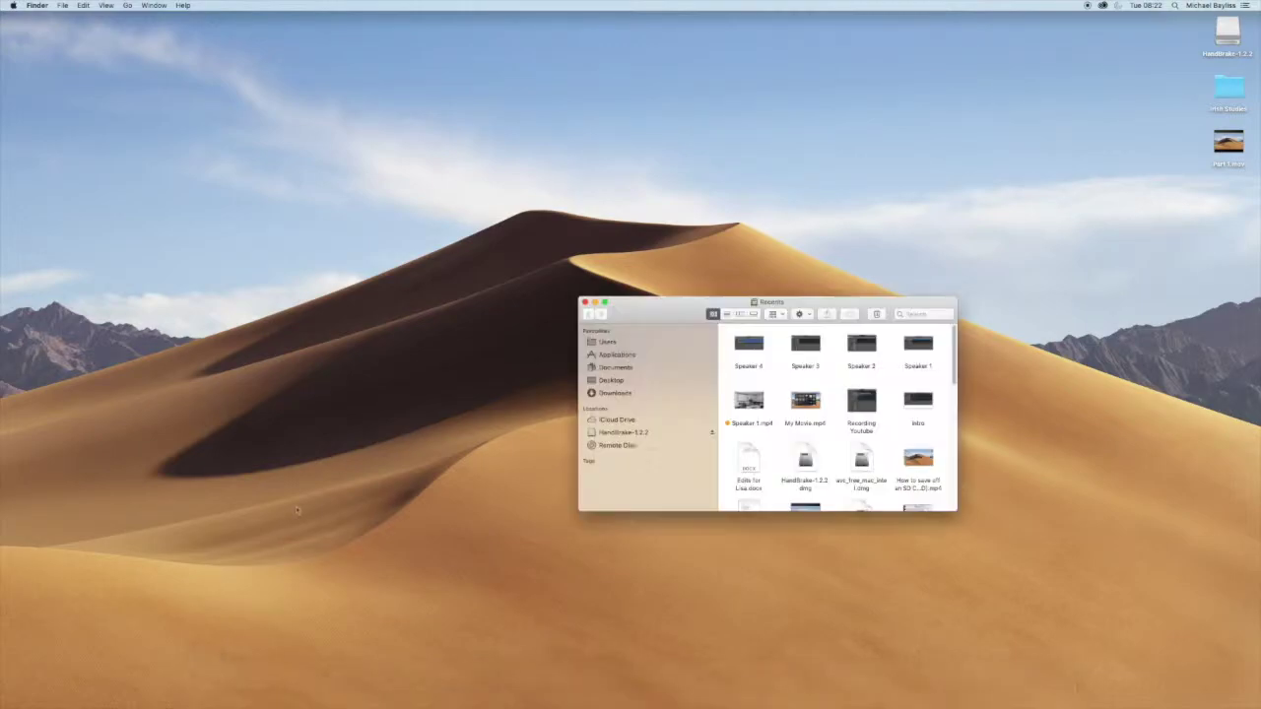
{"action": "left_click", "coordinate": [608, 368]}
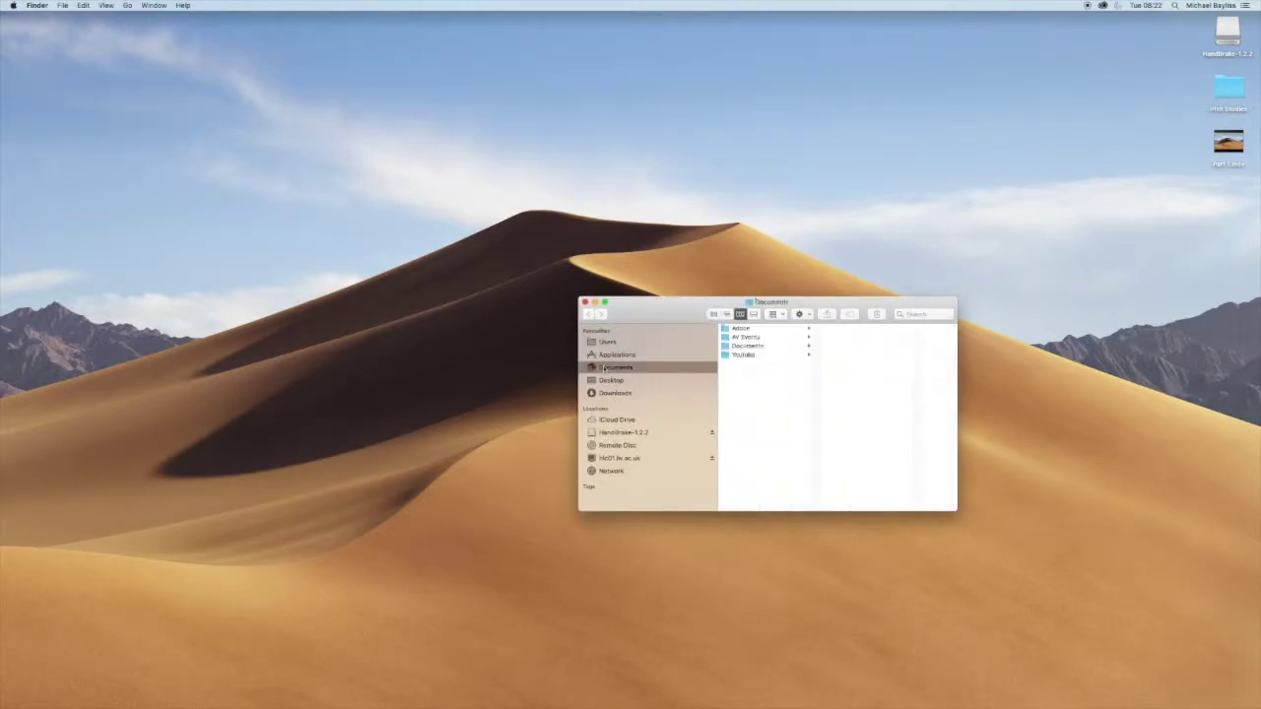
{"action": "left_click", "coordinate": [746, 337]}
{"action": "left_click_drag", "start_coordinate": [828, 311], "coordinate": [660, 277]}
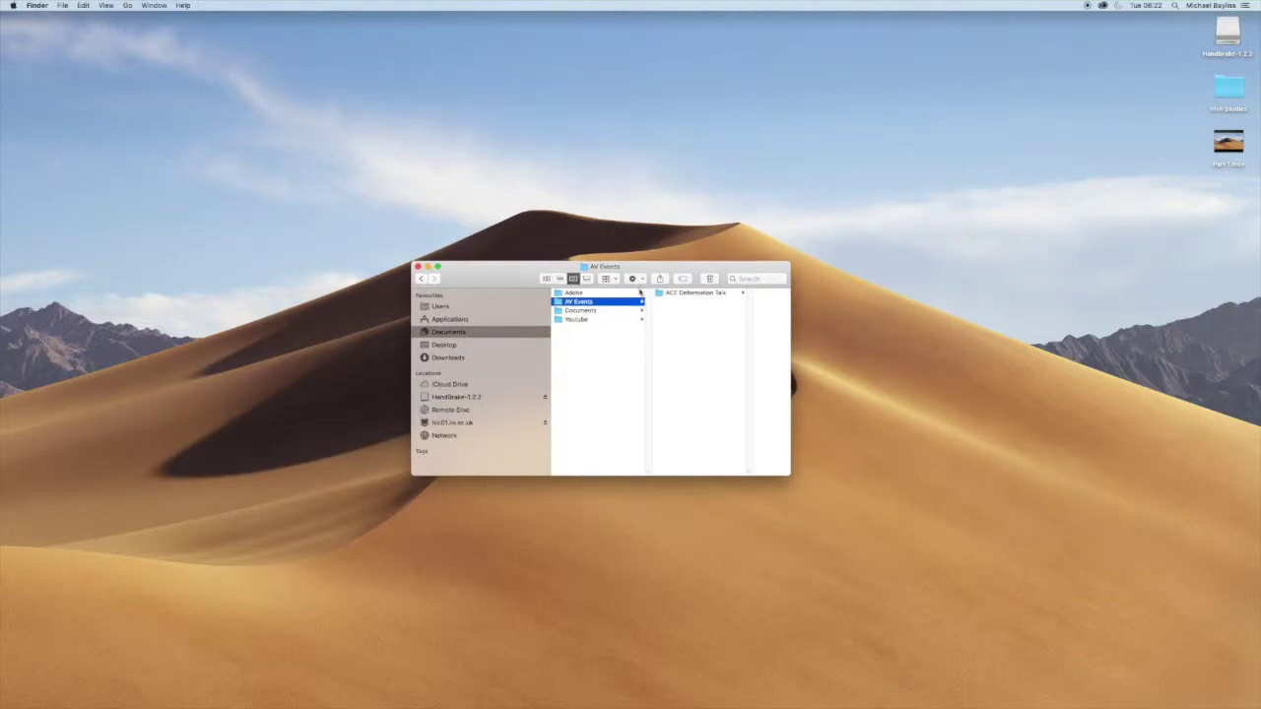
{"action": "left_click", "coordinate": [677, 294]}
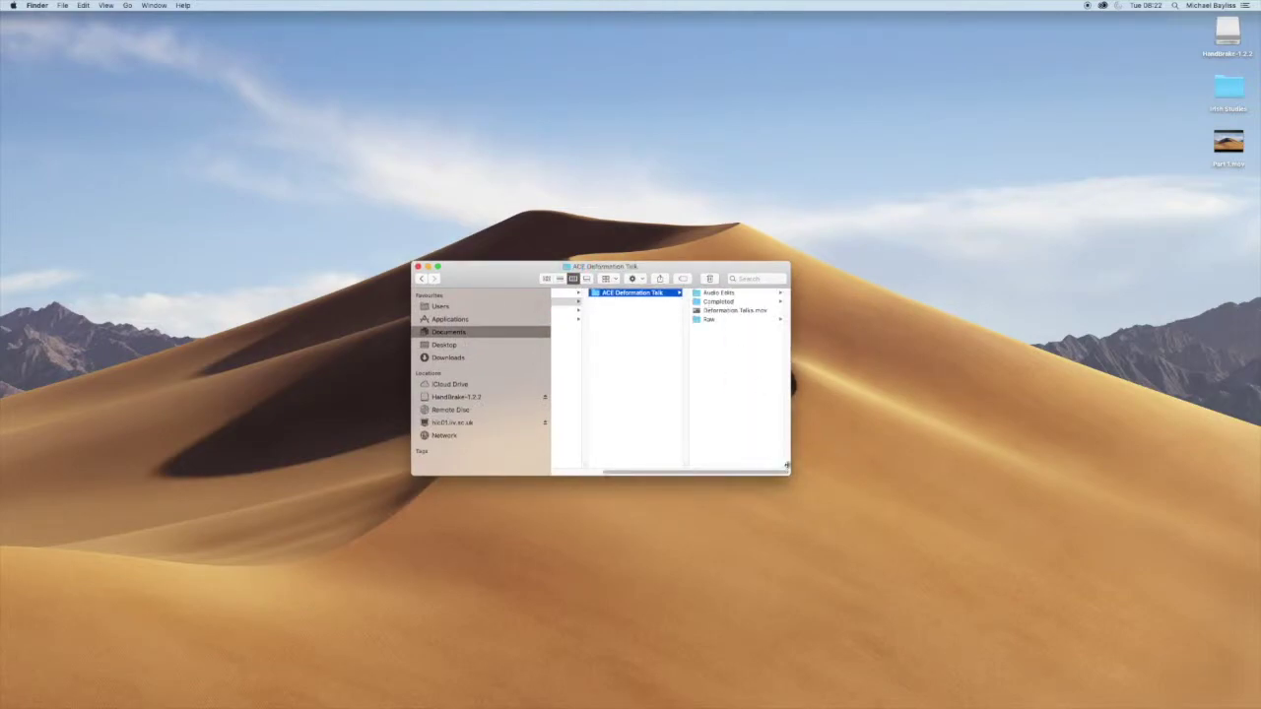
{"action": "left_click_drag", "start_coordinate": [786, 464], "coordinate": [999, 465]}
{"action": "left_click", "coordinate": [734, 301]}
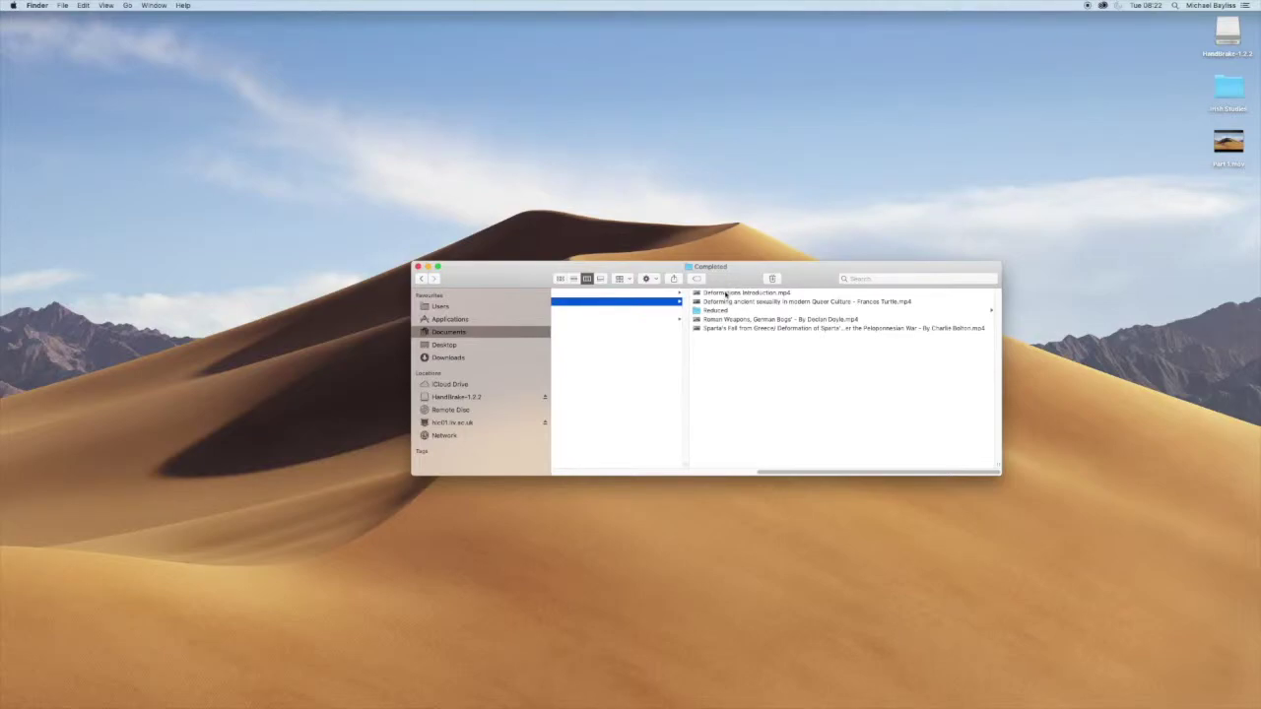
Select the original Roman Weapons movie and check its 3.28 GB size in the preview.
{"action": "left_click", "coordinate": [727, 305]}
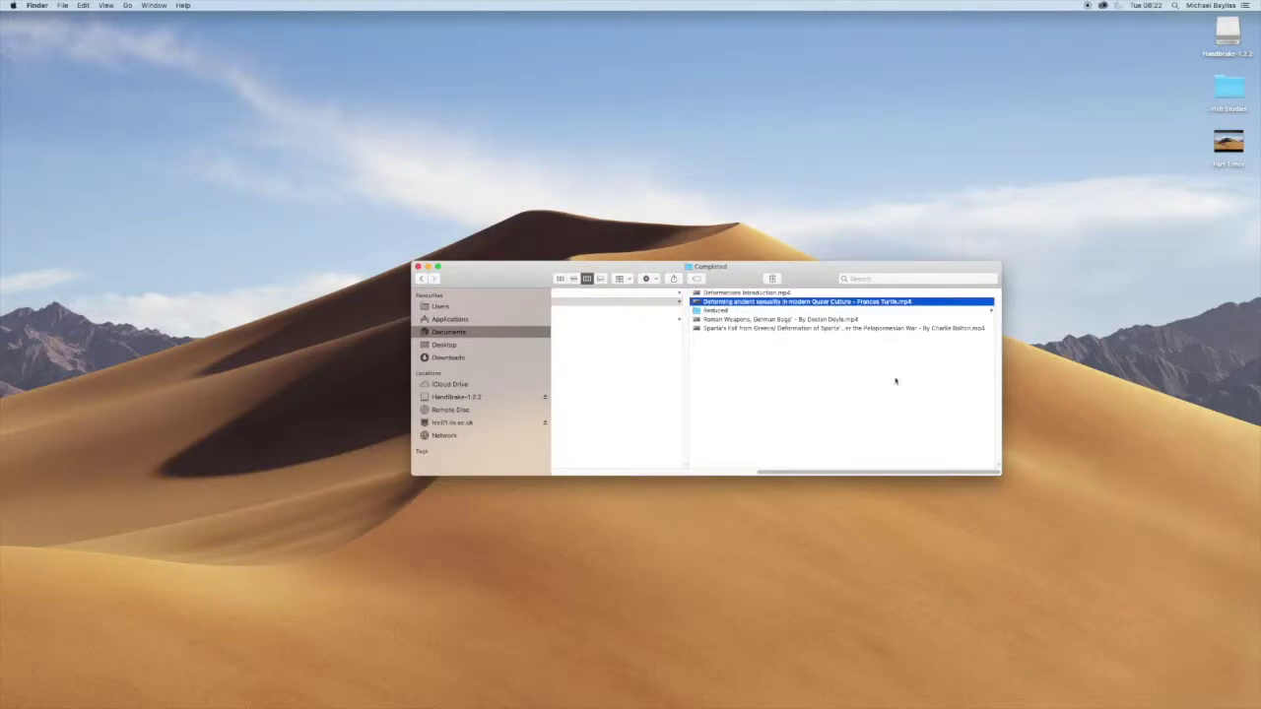
{"action": "double_click", "coordinate": [955, 420]}
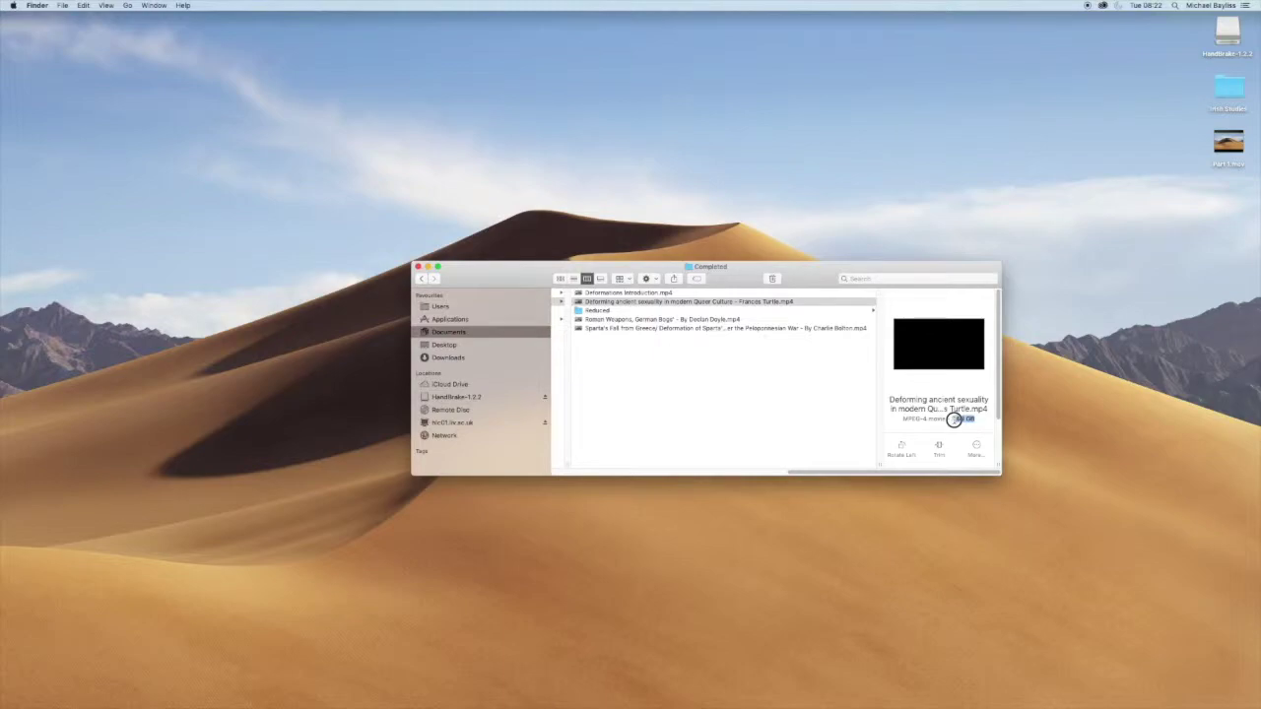
{"action": "left_click", "coordinate": [656, 320]}
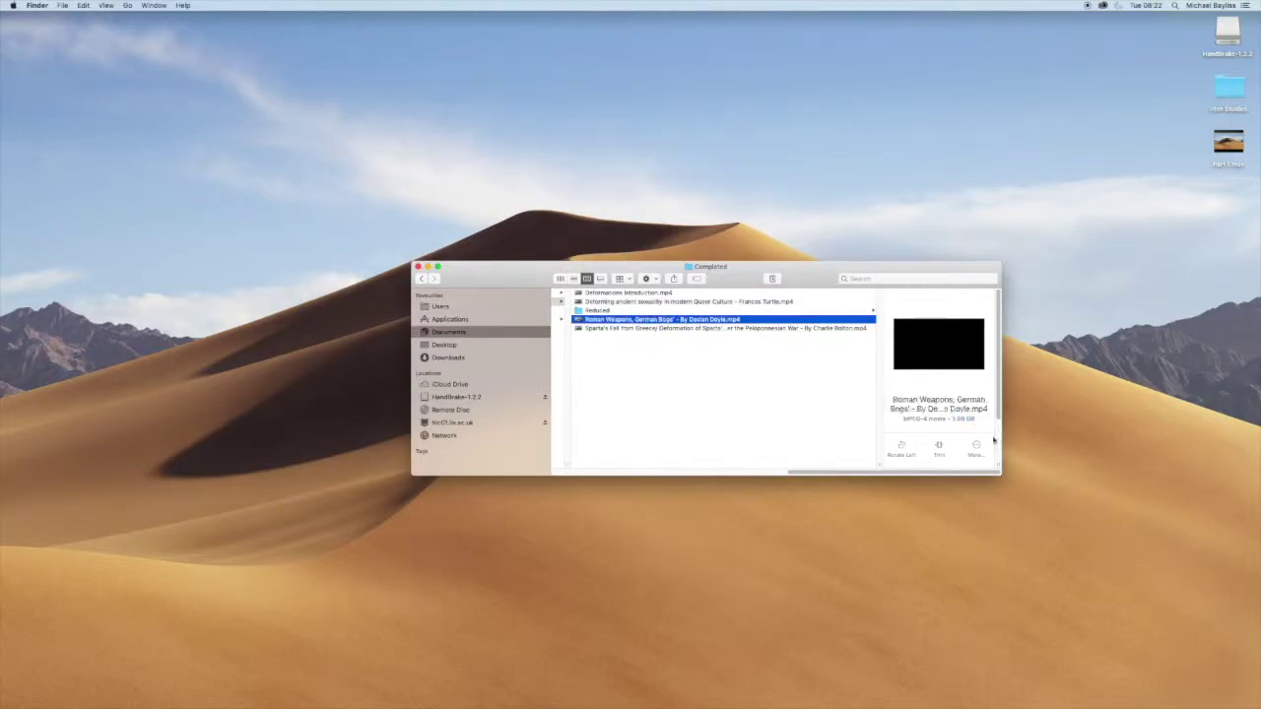
{"action": "double_click", "coordinate": [957, 419]}
{"action": "left_click_drag", "start_coordinate": [981, 428], "coordinate": [944, 418]}
{"action": "left_click", "coordinate": [980, 421]}
{"action": "double_click", "coordinate": [957, 419]}
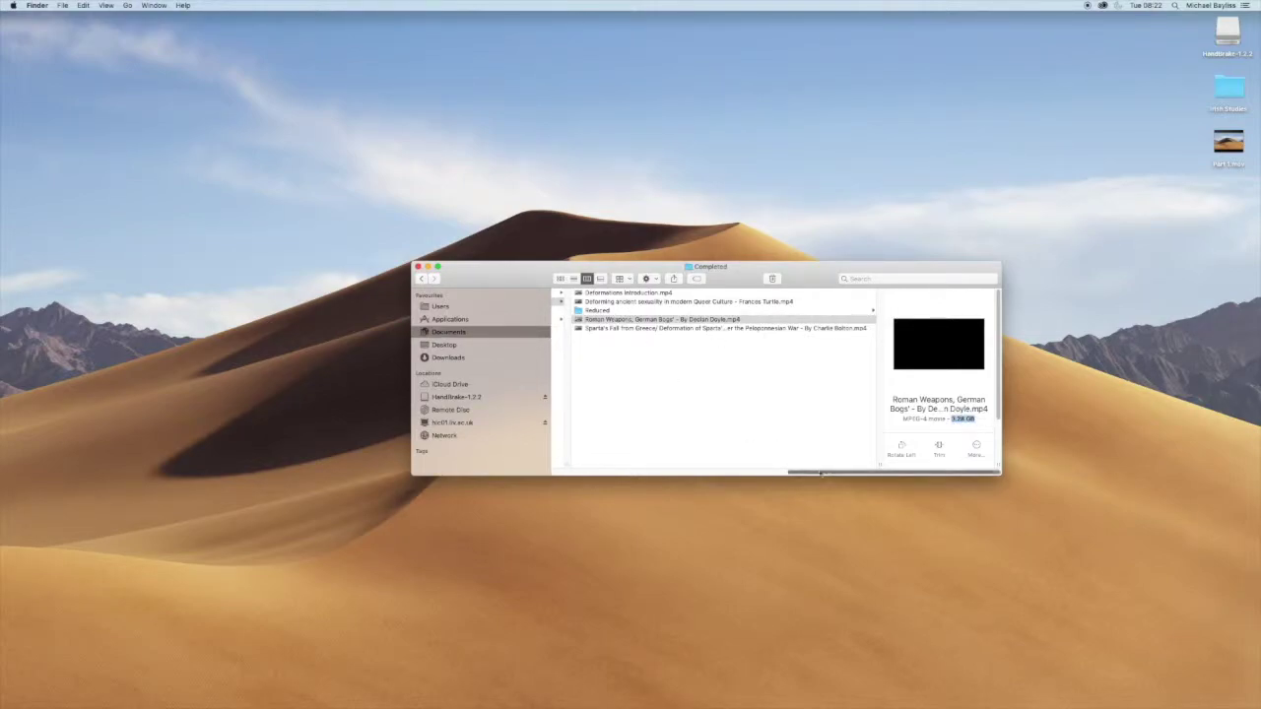
{"action": "left_click_drag", "start_coordinate": [816, 472], "coordinate": [673, 444]}
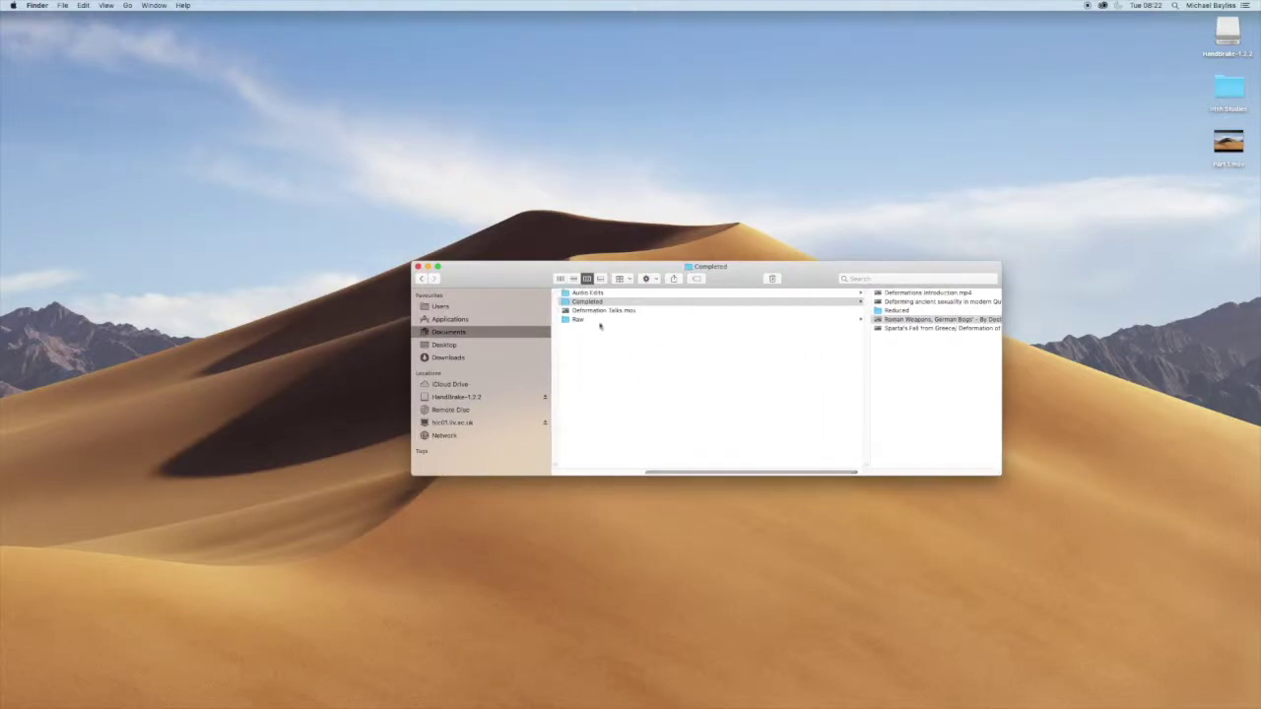
Open the Reduced folder and select the smaller Roman Weapons copy to see its size.
{"action": "left_click", "coordinate": [877, 311]}
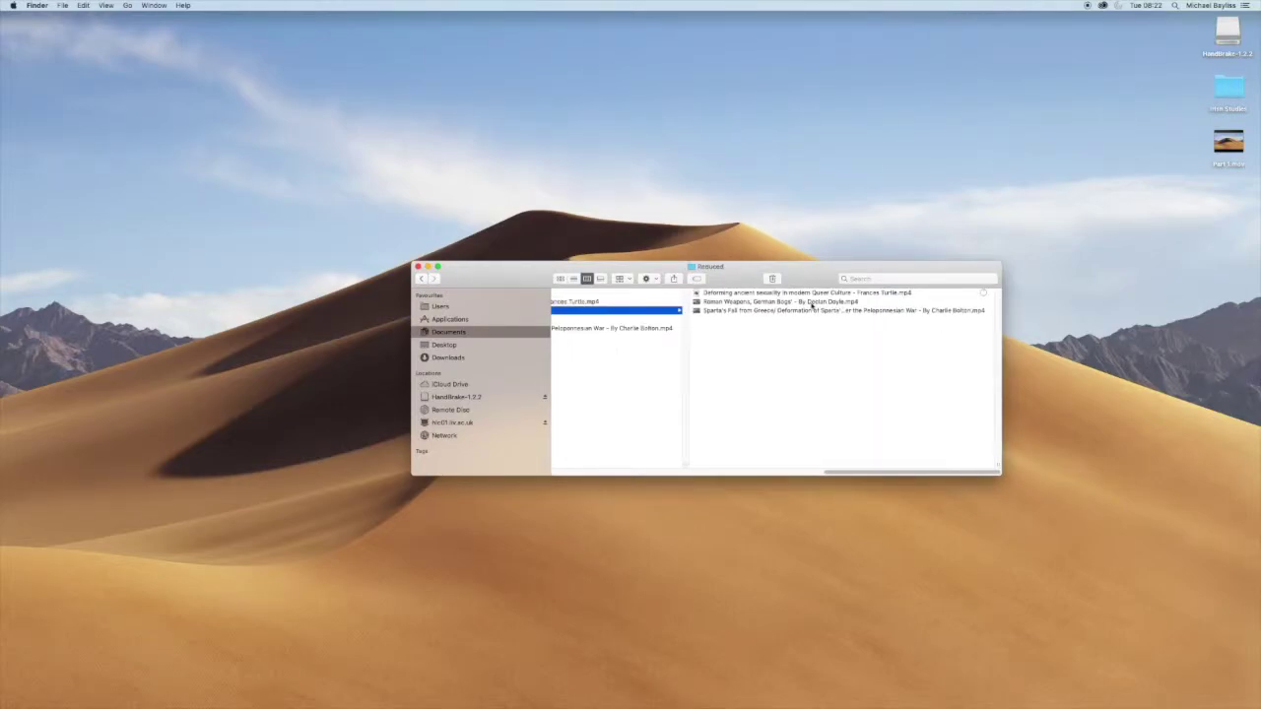
{"action": "left_click", "coordinate": [812, 305]}
{"action": "left_click_drag", "start_coordinate": [976, 419], "coordinate": [954, 418]}
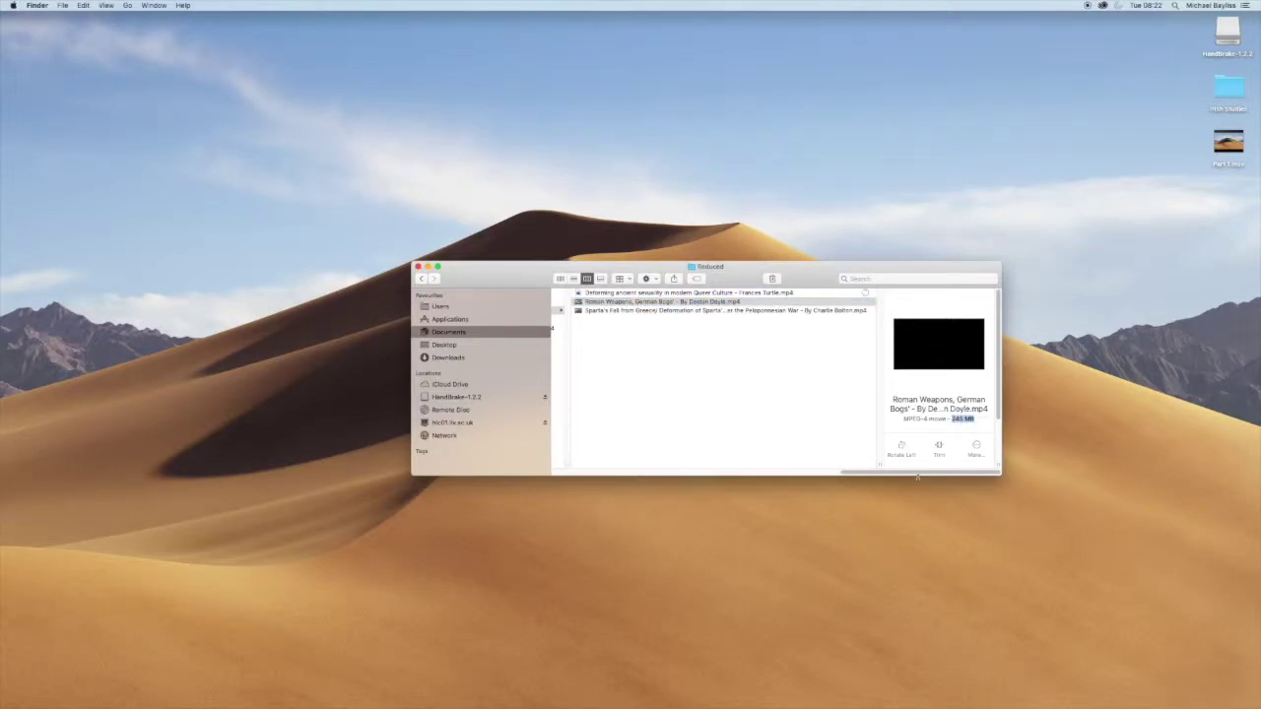
{"action": "left_click_drag", "start_coordinate": [917, 474], "coordinate": [877, 470]}
{"action": "left_click", "coordinate": [823, 303]}
Open the reduced and original Roman Weapons movies in QuickTime and arrange them side by side.
{"action": "double_click", "coordinate": [823, 303]}
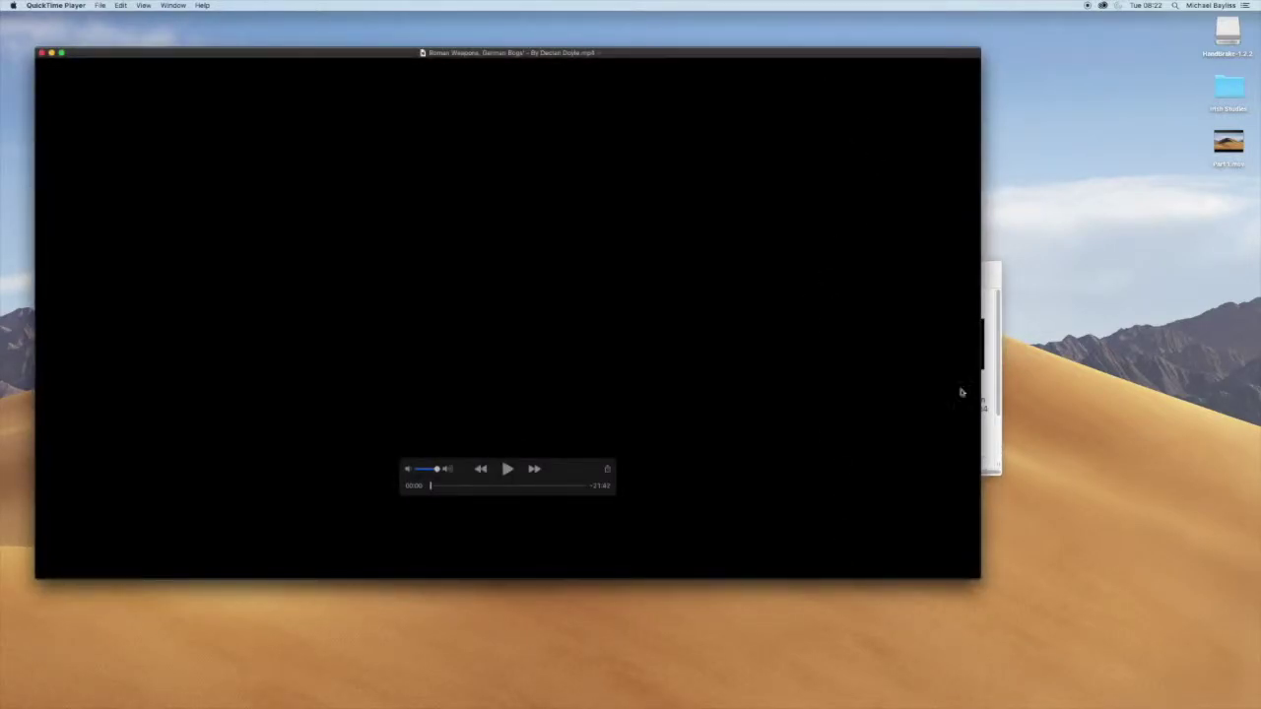
{"action": "left_click_drag", "start_coordinate": [980, 578], "coordinate": [540, 329]}
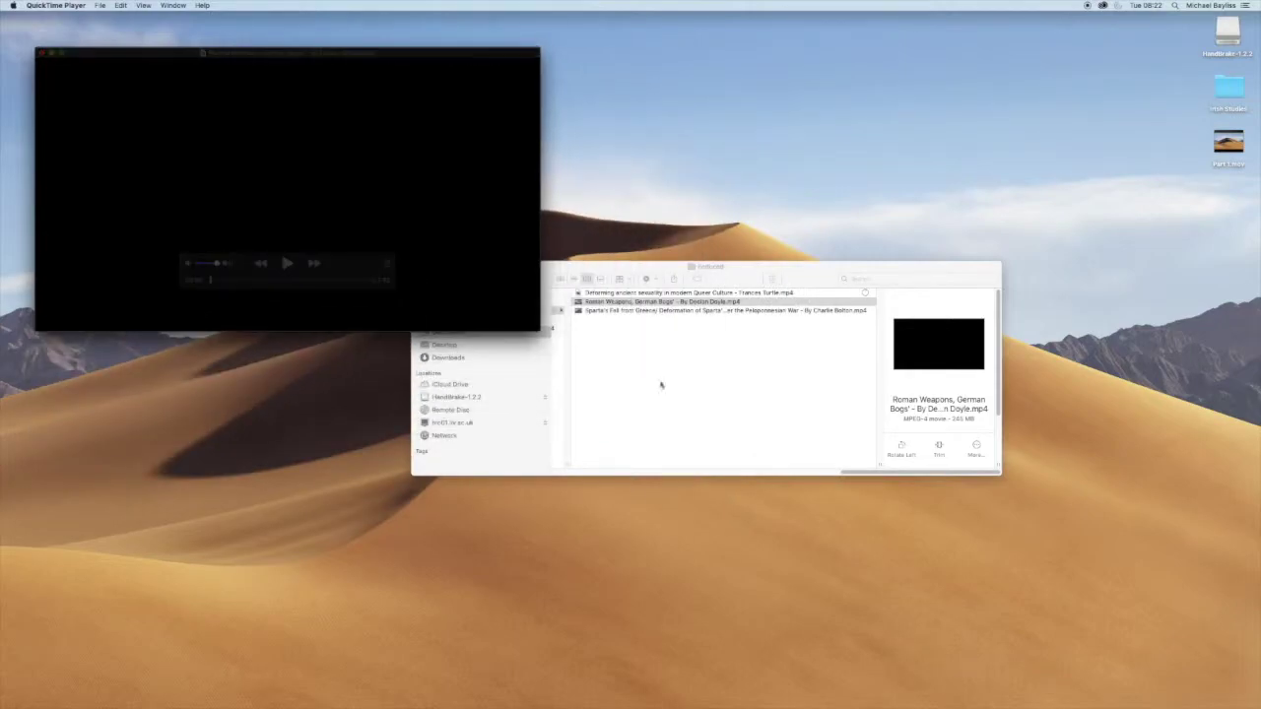
{"action": "left_click_drag", "start_coordinate": [858, 470], "coordinate": [745, 470]}
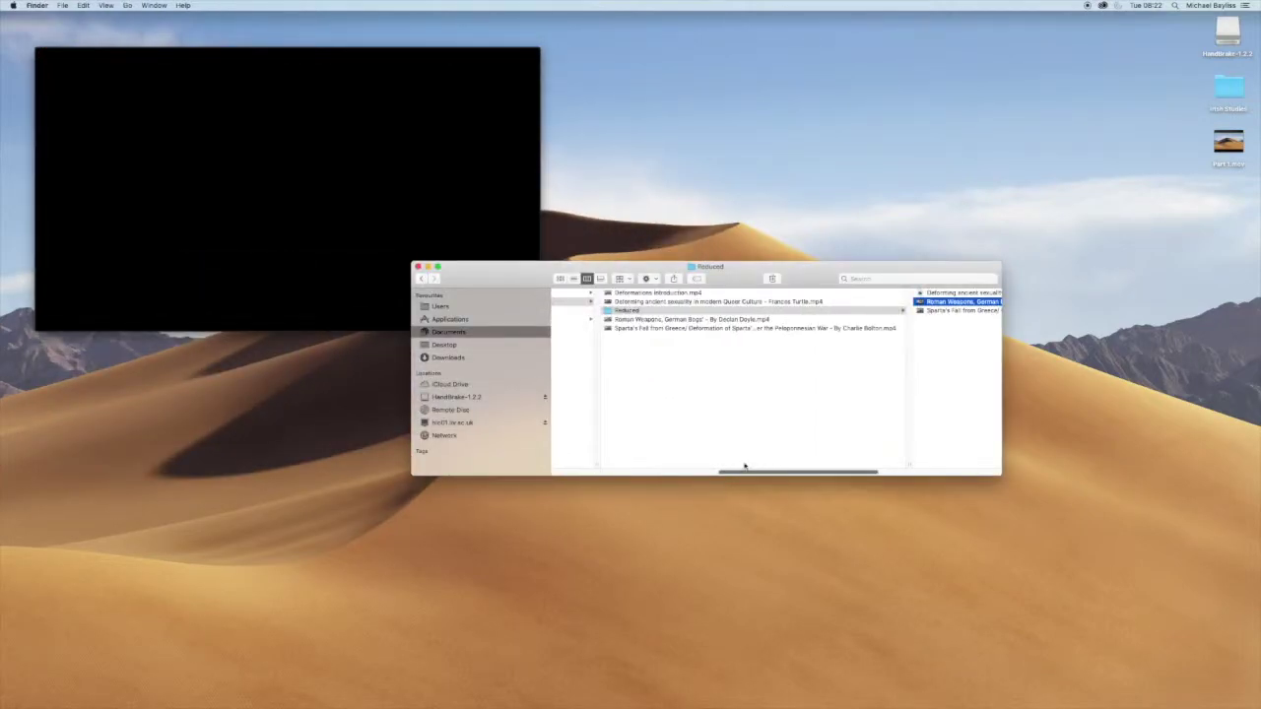
{"action": "double_click", "coordinate": [689, 320]}
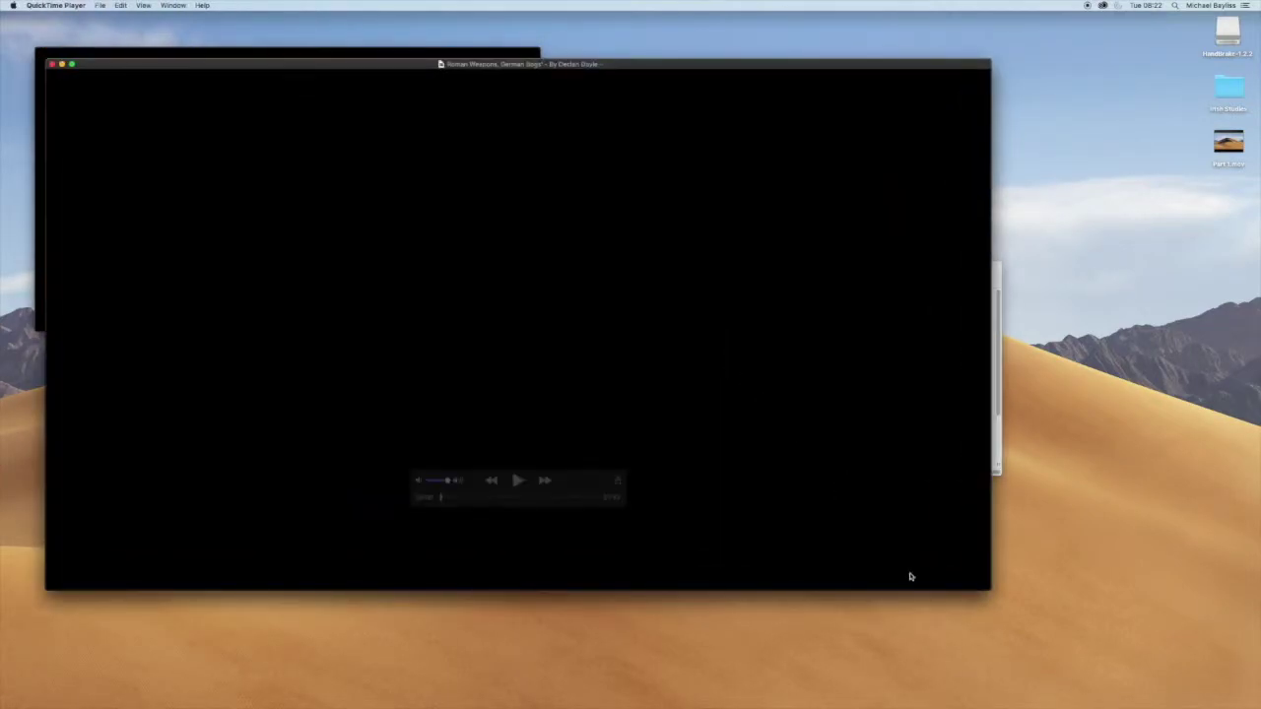
{"action": "left_click_drag", "start_coordinate": [972, 582], "coordinate": [623, 458]}
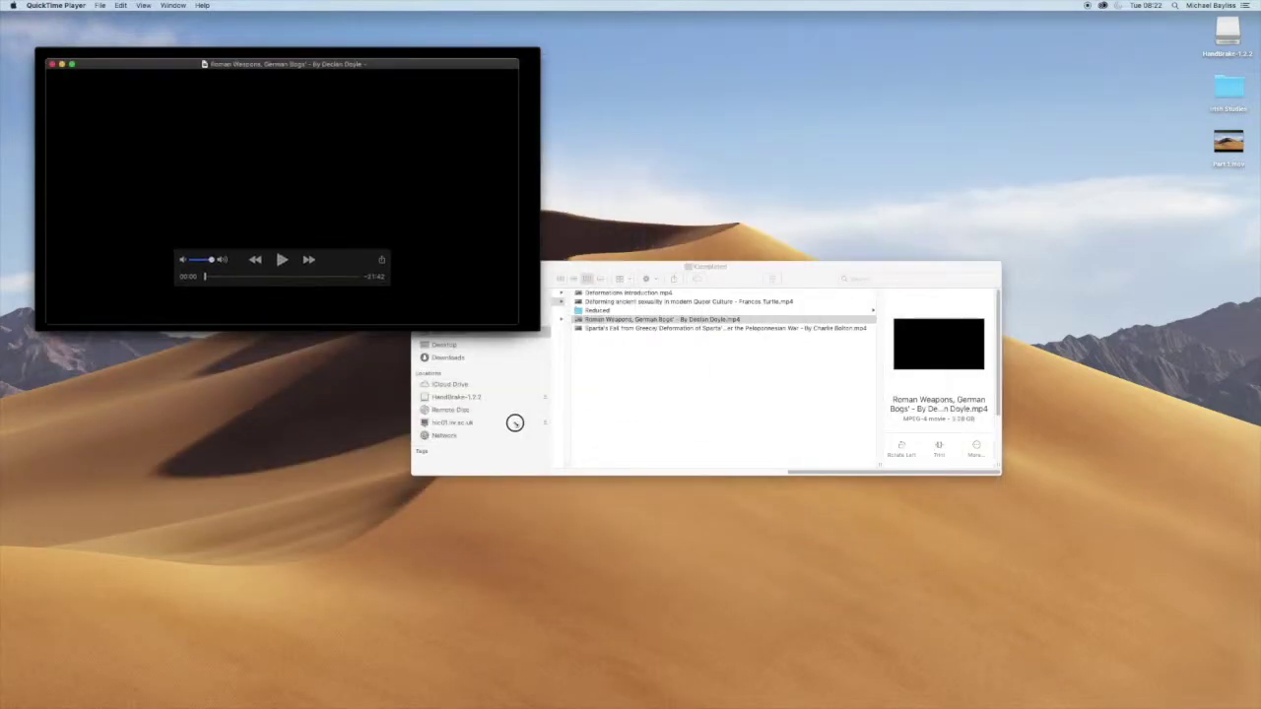
{"action": "left_click_drag", "start_coordinate": [276, 64], "coordinate": [267, 56]}
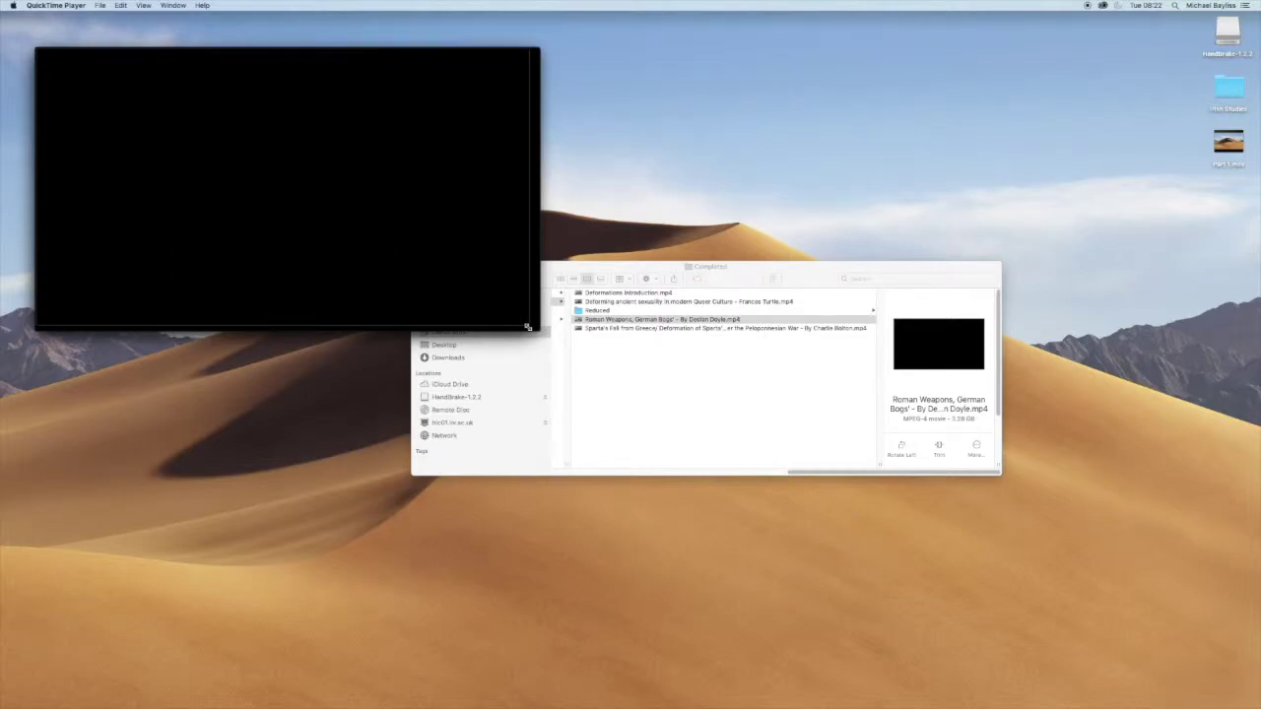
{"action": "left_click_drag", "start_coordinate": [526, 326], "coordinate": [541, 334]}
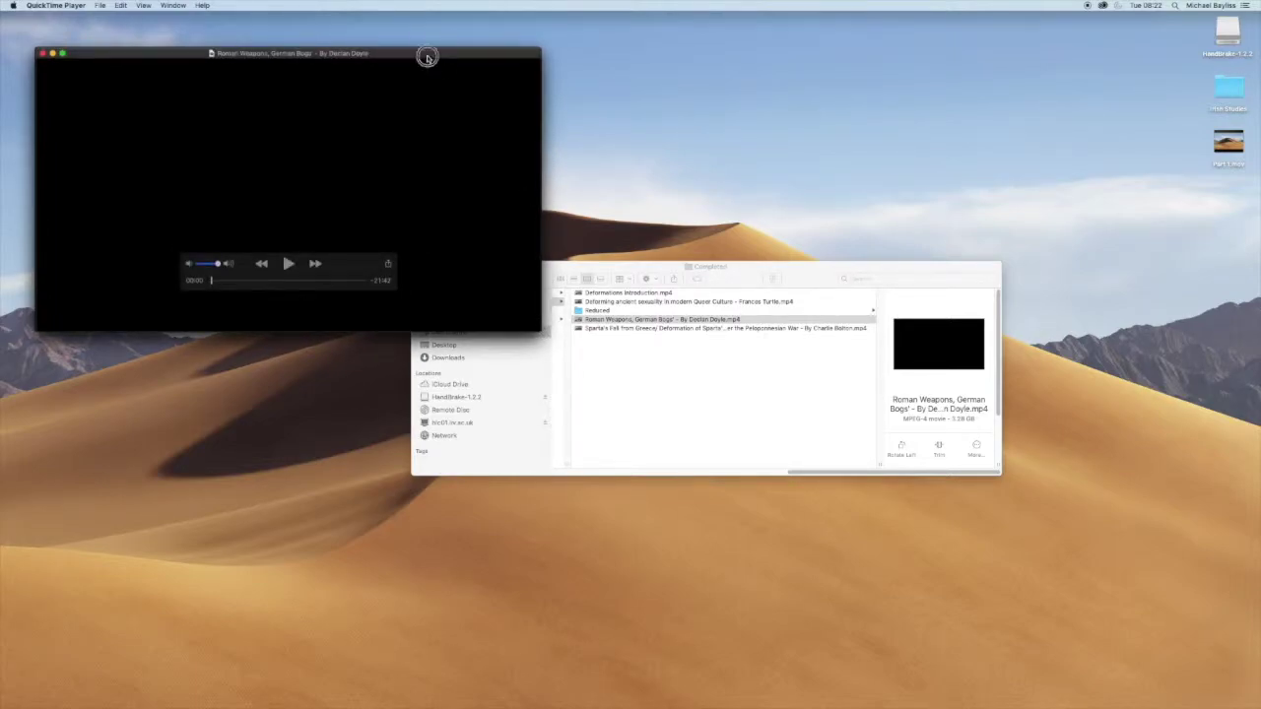
{"action": "left_click_drag", "start_coordinate": [403, 56], "coordinate": [926, 96]}
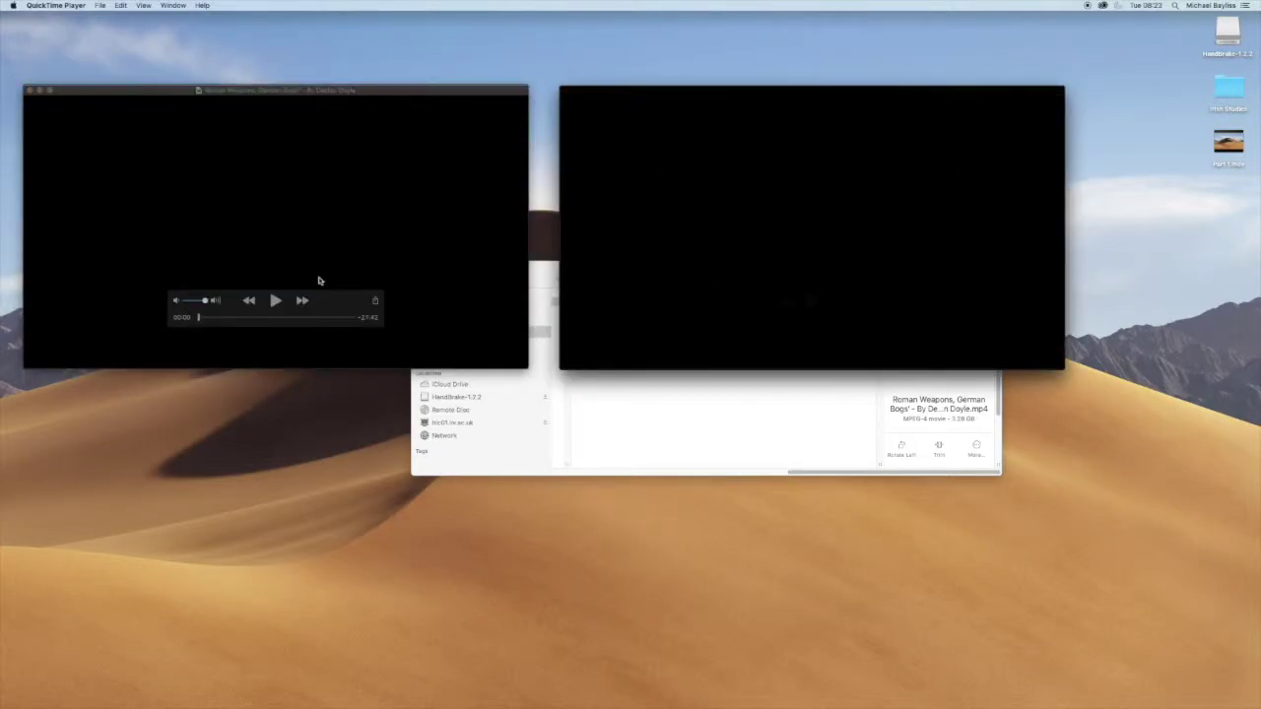
Play both movies, briefly pausing and resuming the right one.
{"action": "left_click", "coordinate": [276, 302]}
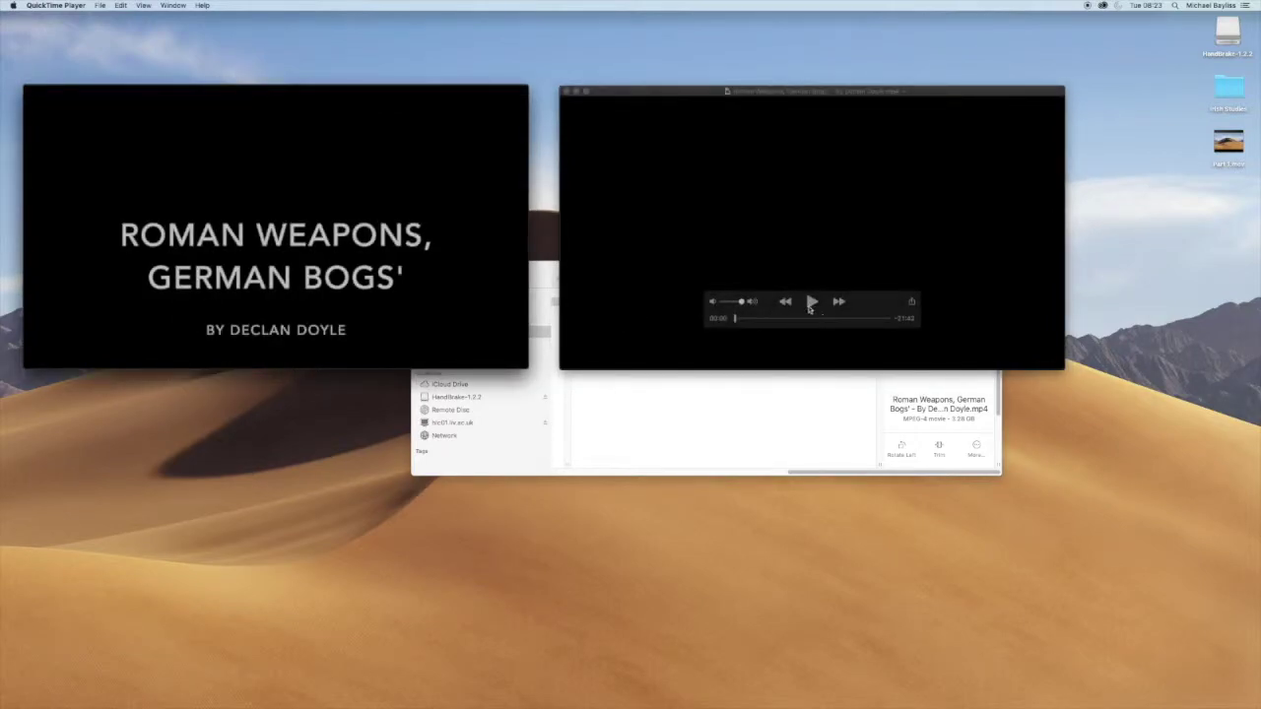
{"action": "left_click", "coordinate": [810, 302]}
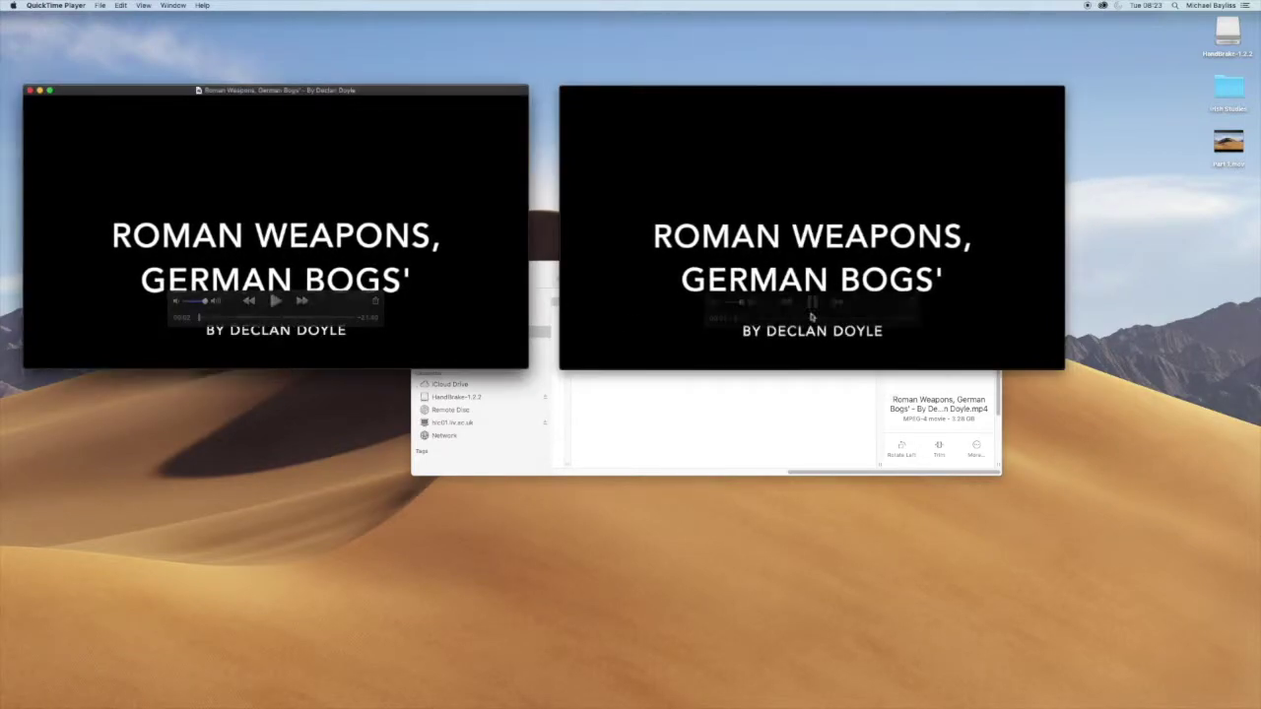
{"action": "key", "text": "space"}
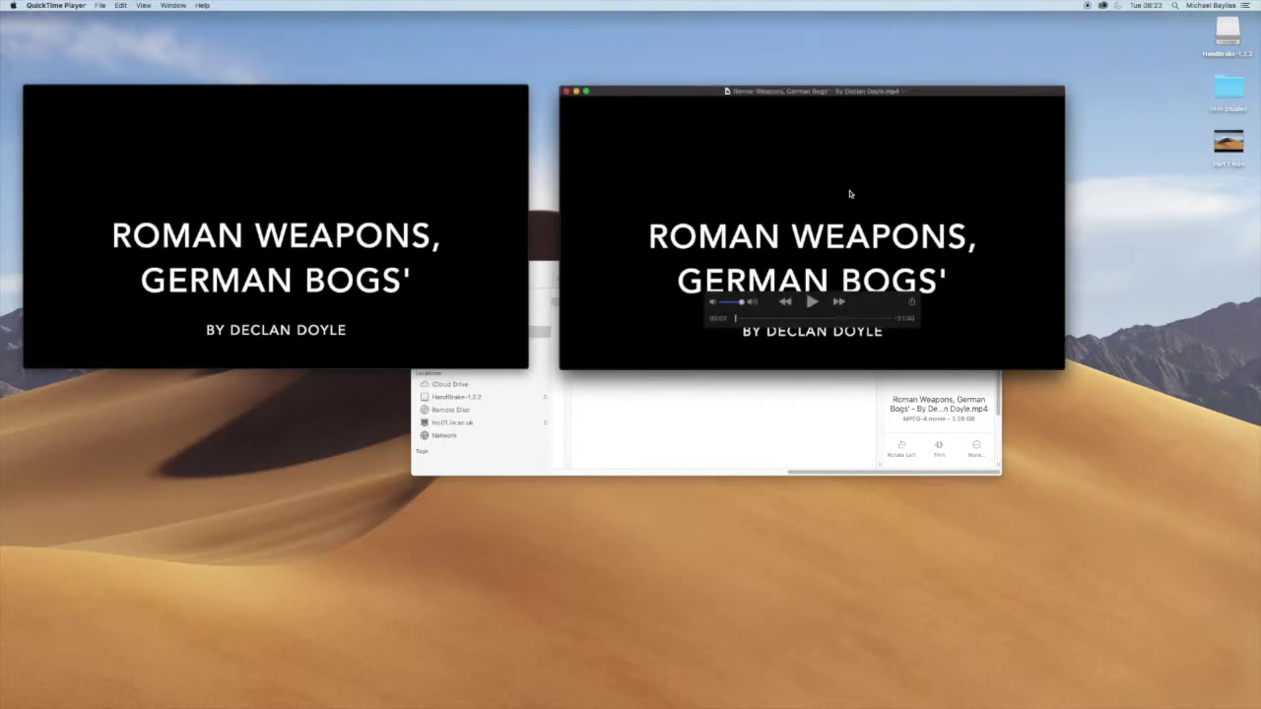
{"action": "left_click", "coordinate": [810, 302]}
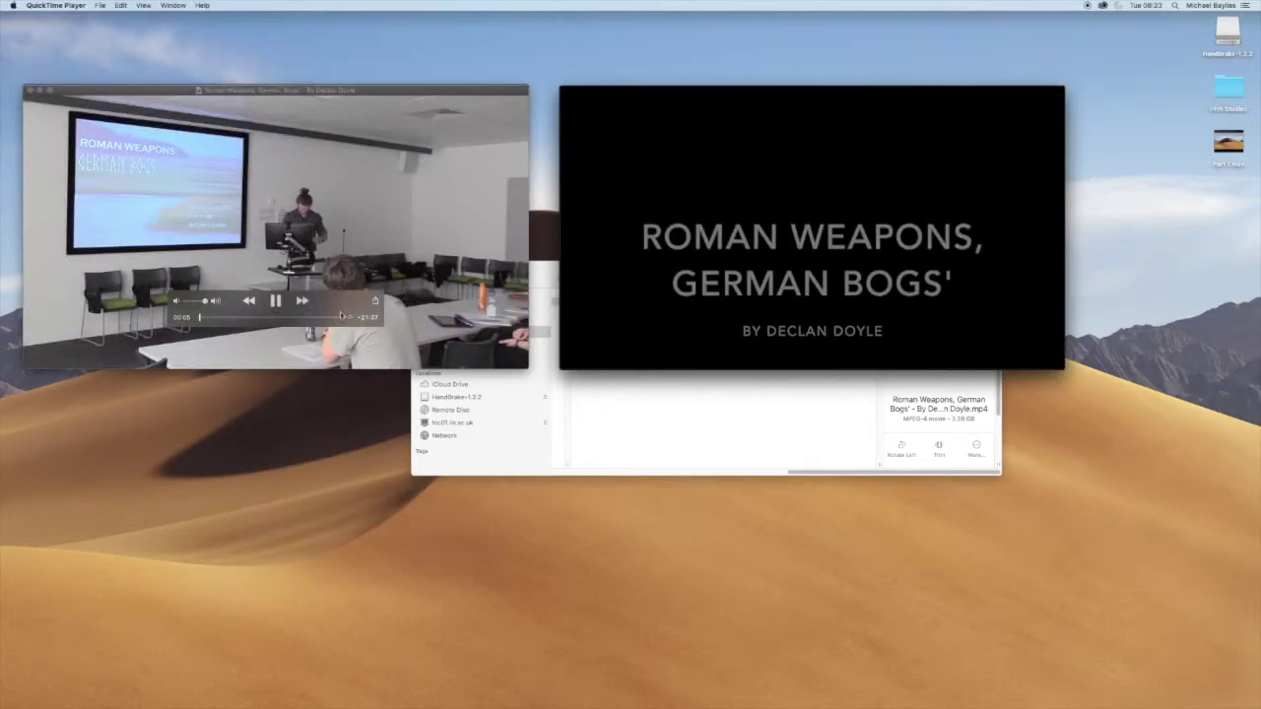